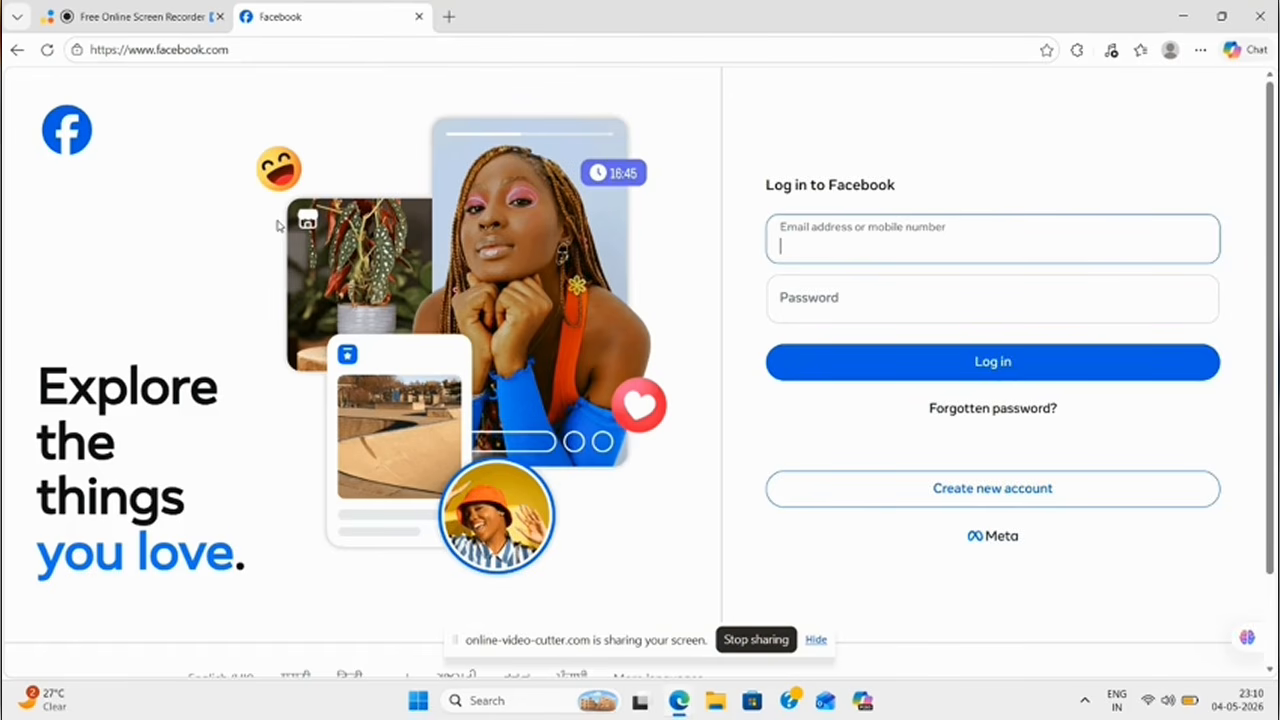
pyautogui.moveTo(636, 708)
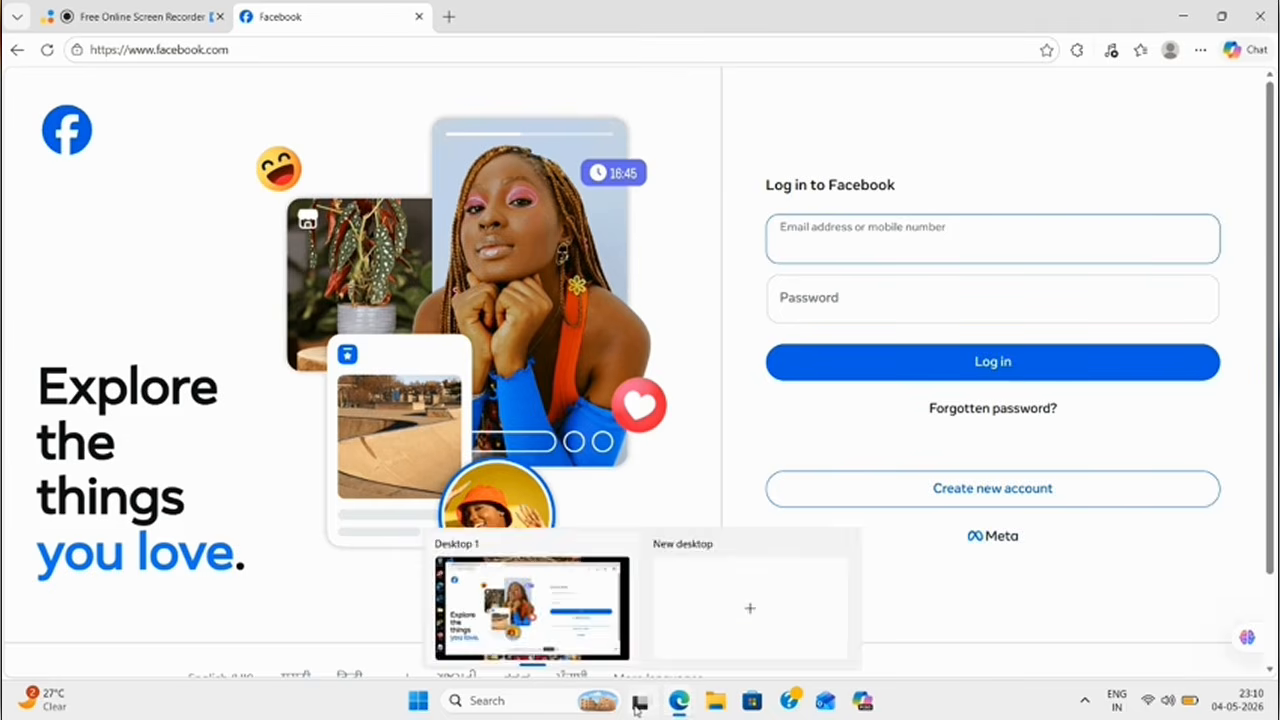
pyautogui.click(513, 705)
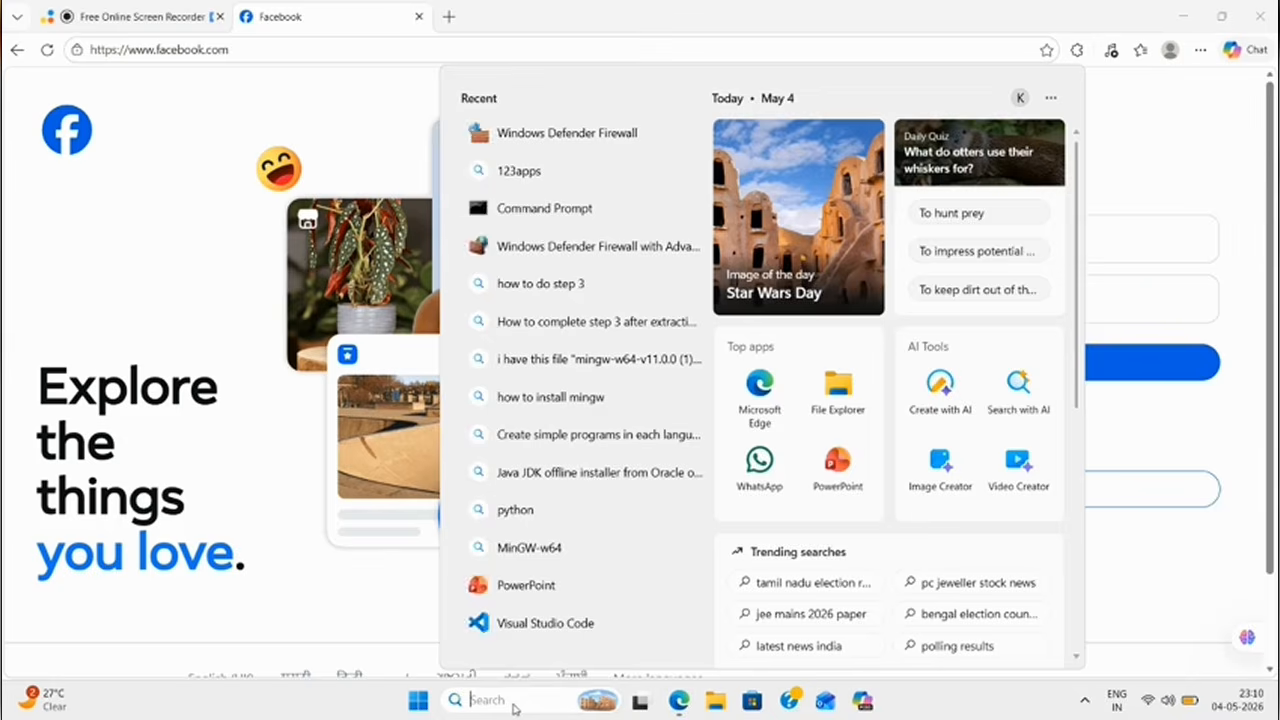
pyautogui.write('cmd')
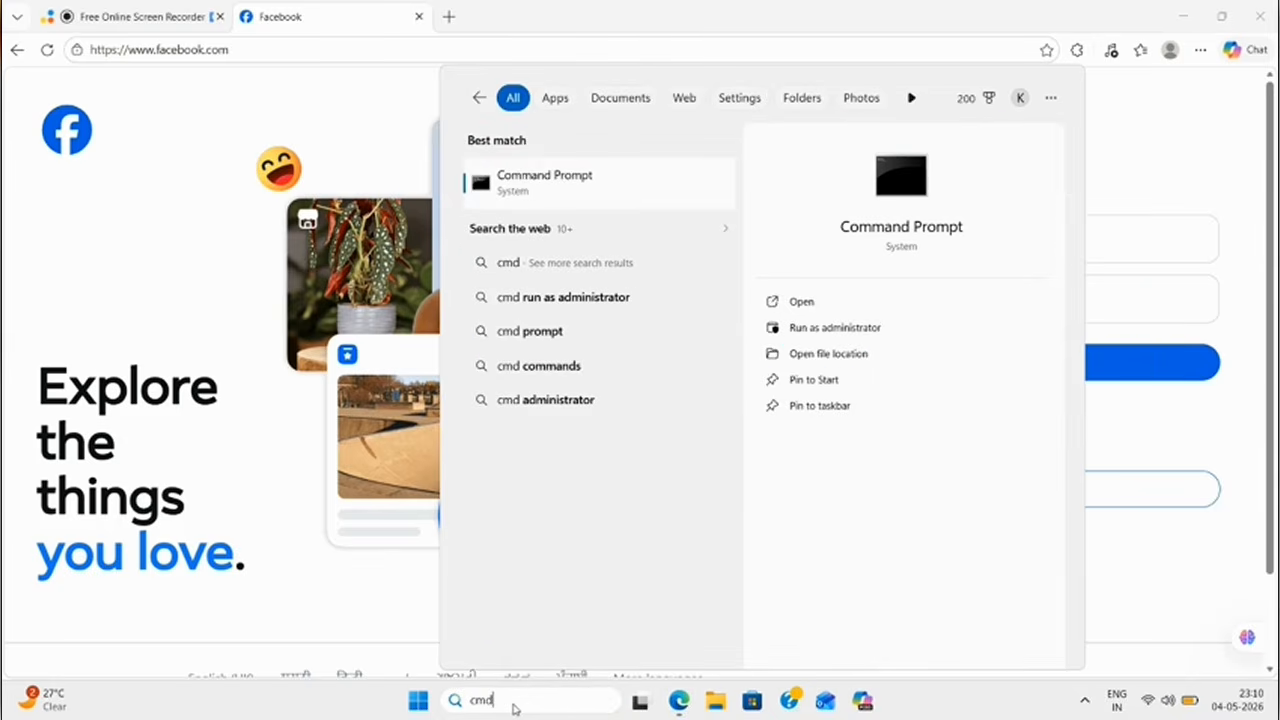
pyautogui.click(563, 192)
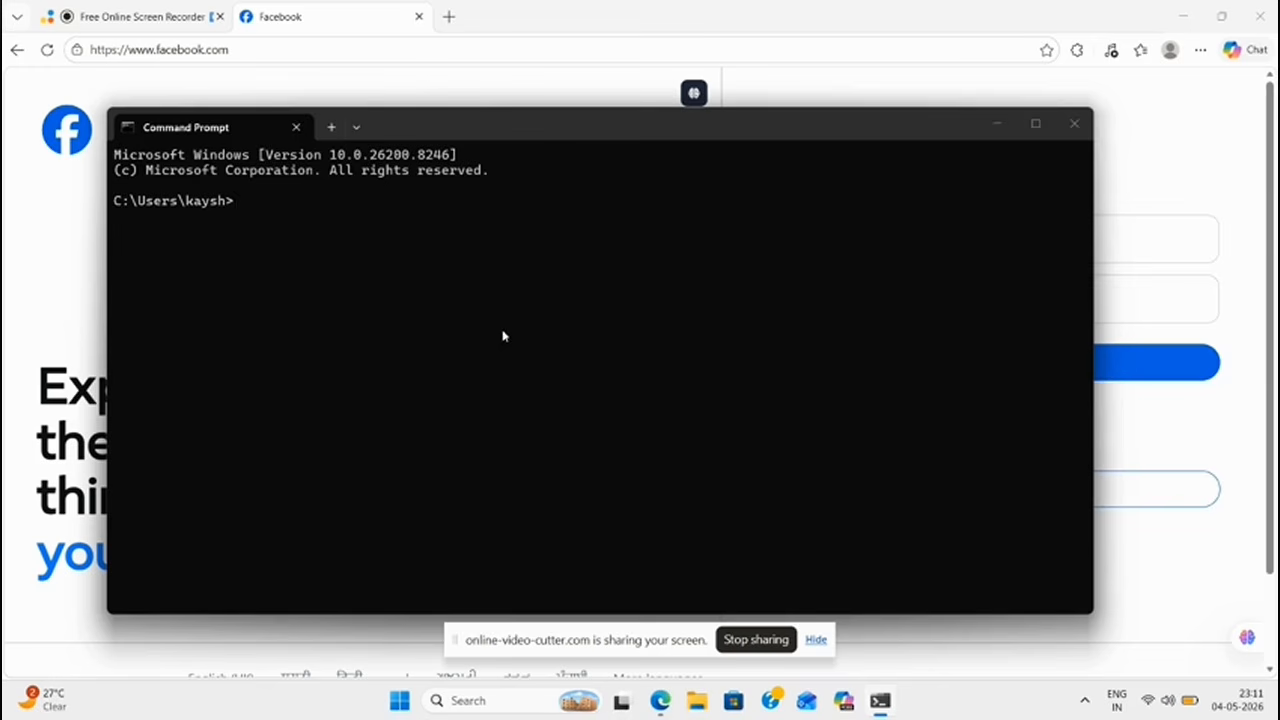
pyautogui.write('nslookup www.faceb')
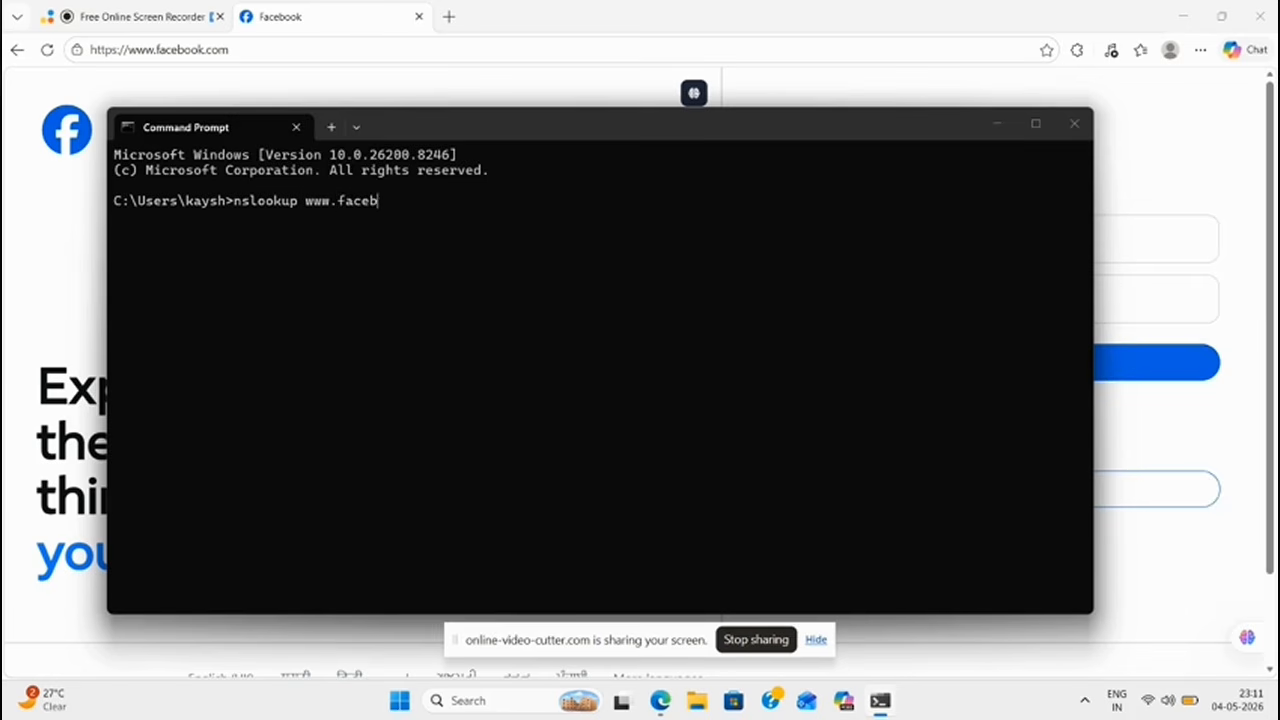
pyautogui.write('ook.com')
pyautogui.press('Return')
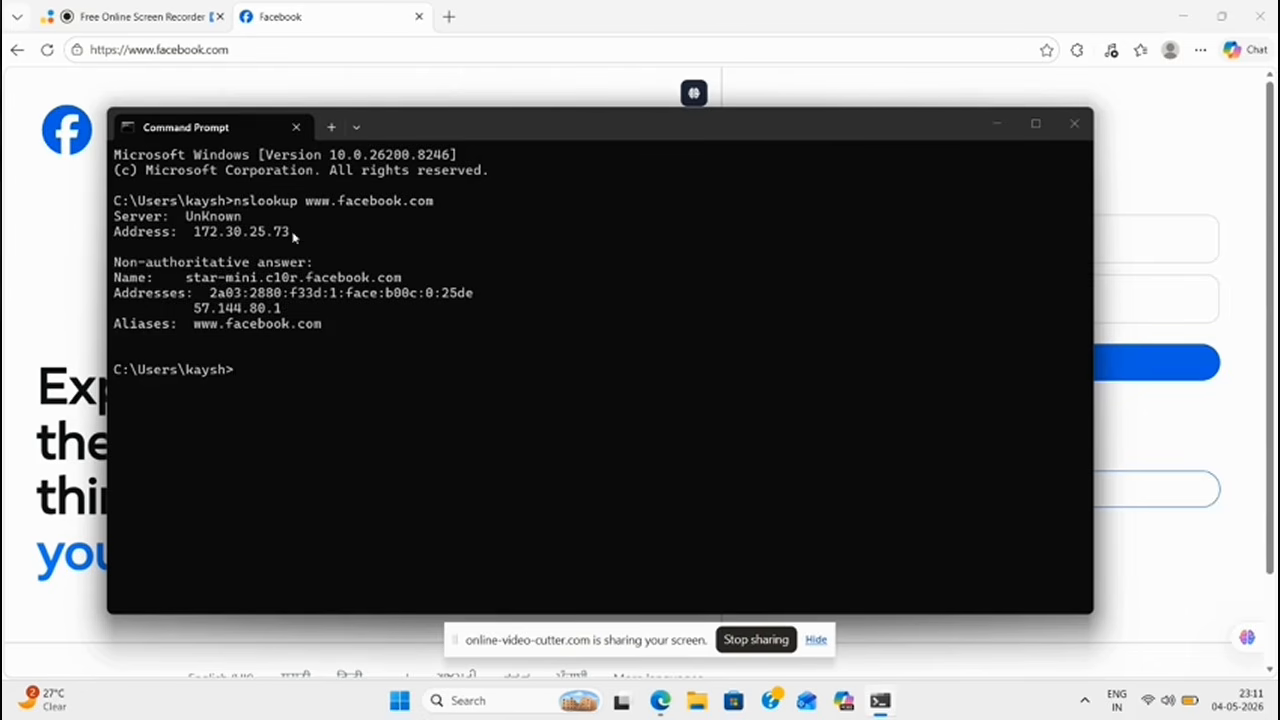
# - Copy the server address 172.30.25.73 from the nslookup output
pyautogui.moveTo(293, 234); pyautogui.dragTo(244, 229)
pyautogui.click(296, 297)
pyautogui.moveTo(296, 297); pyautogui.dragTo(234, 309)
pyautogui.click(289, 238)
pyautogui.moveTo(289, 236); pyautogui.dragTo(197, 235)
pyautogui.hotkey('ctrl', 'c')
# - Open Windows Defender Firewall and bring up its advanced security settings in a maximized window
pyautogui.click(494, 704)
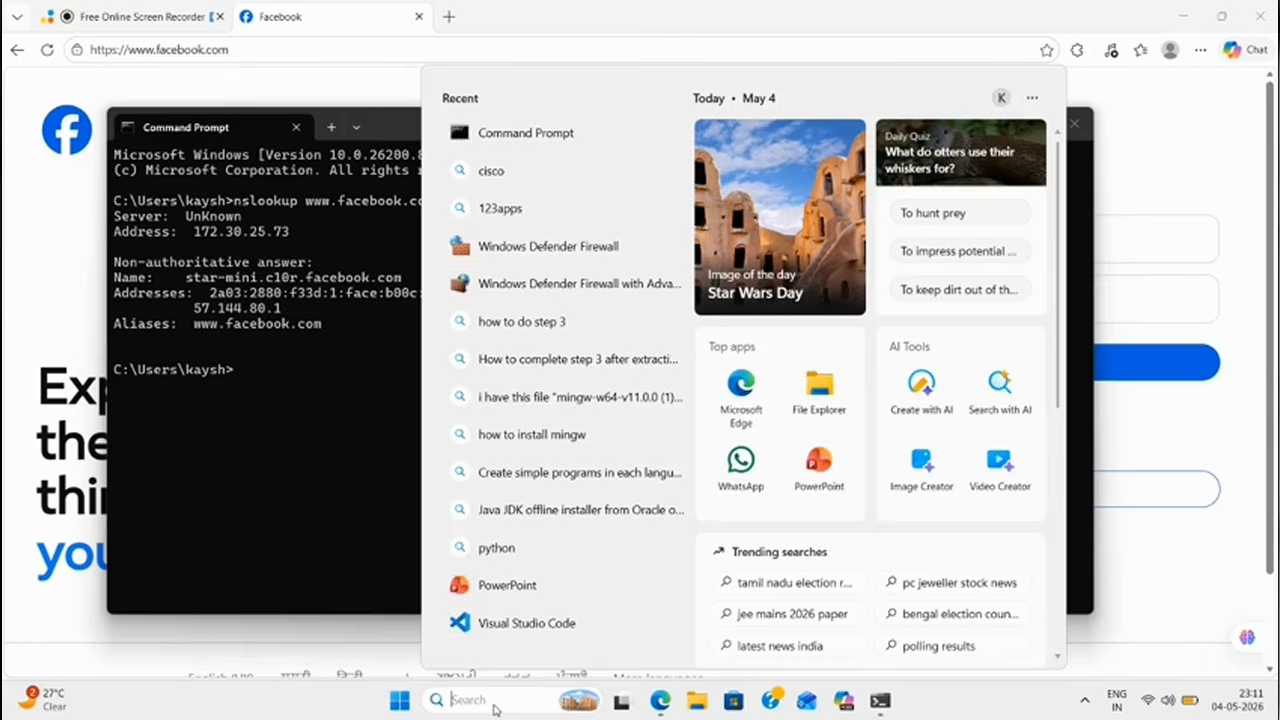
pyautogui.write('windows defe')
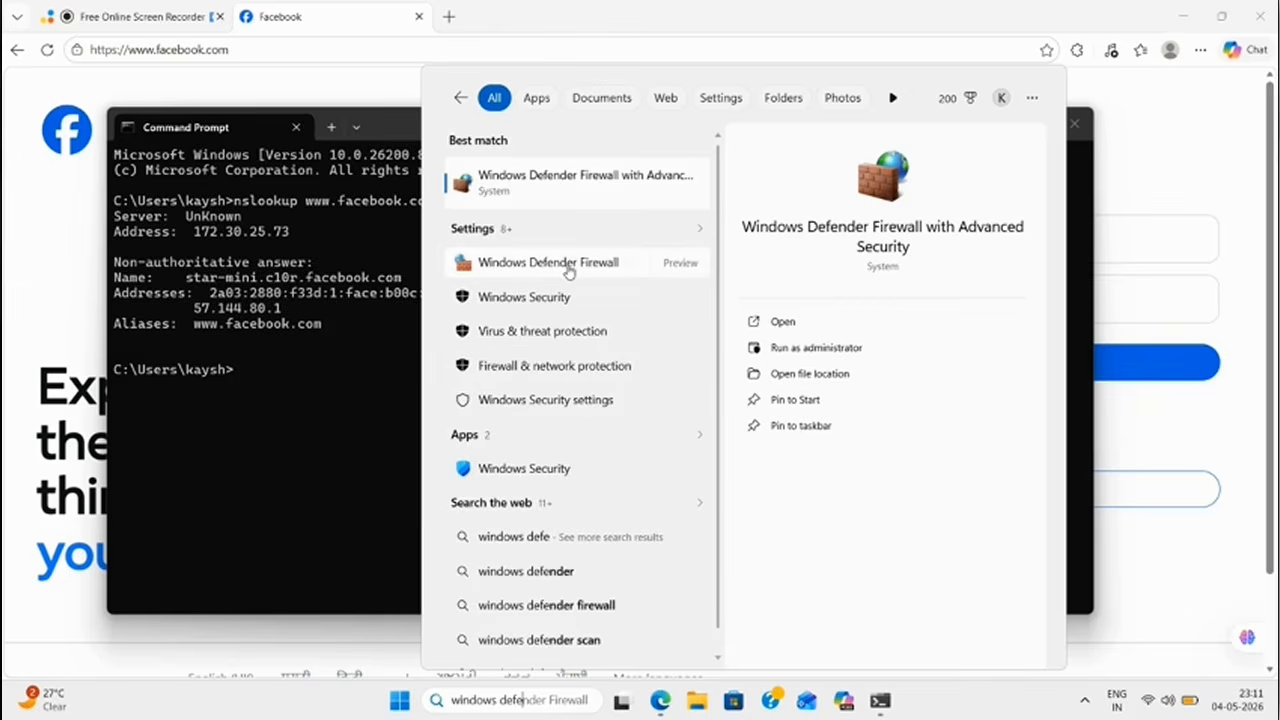
pyautogui.click(560, 263)
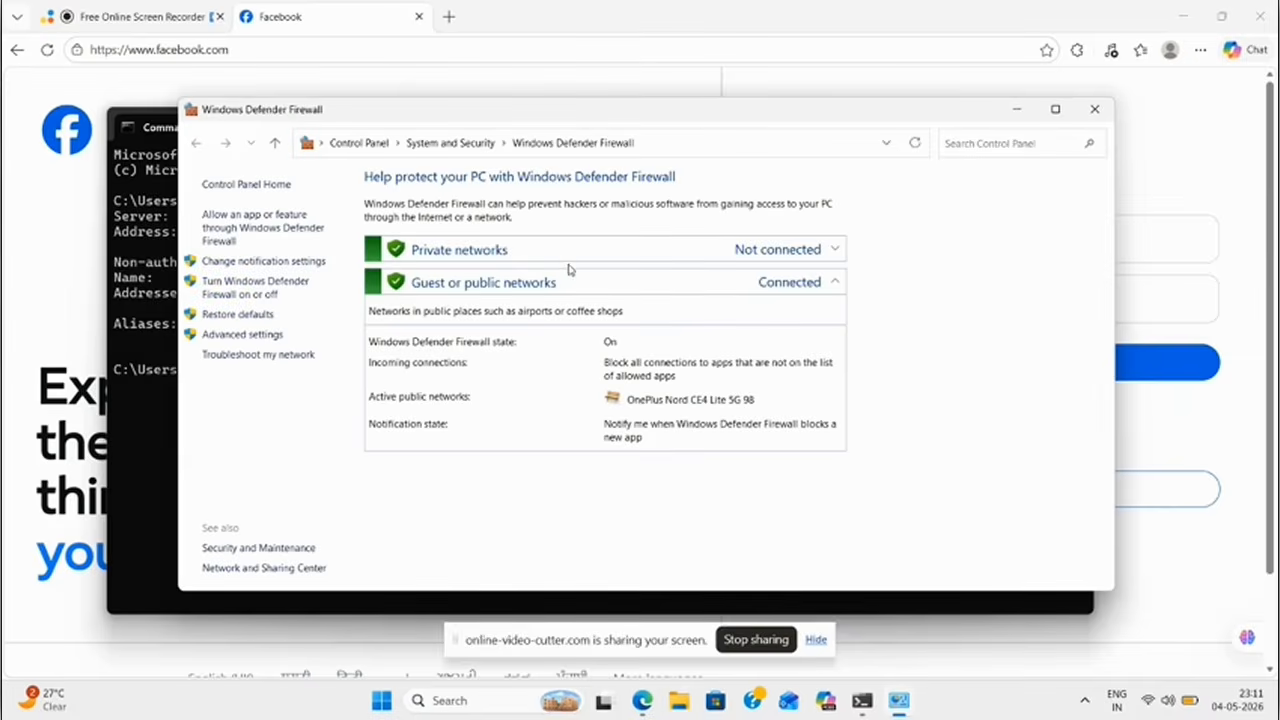
pyautogui.click(1055, 109)
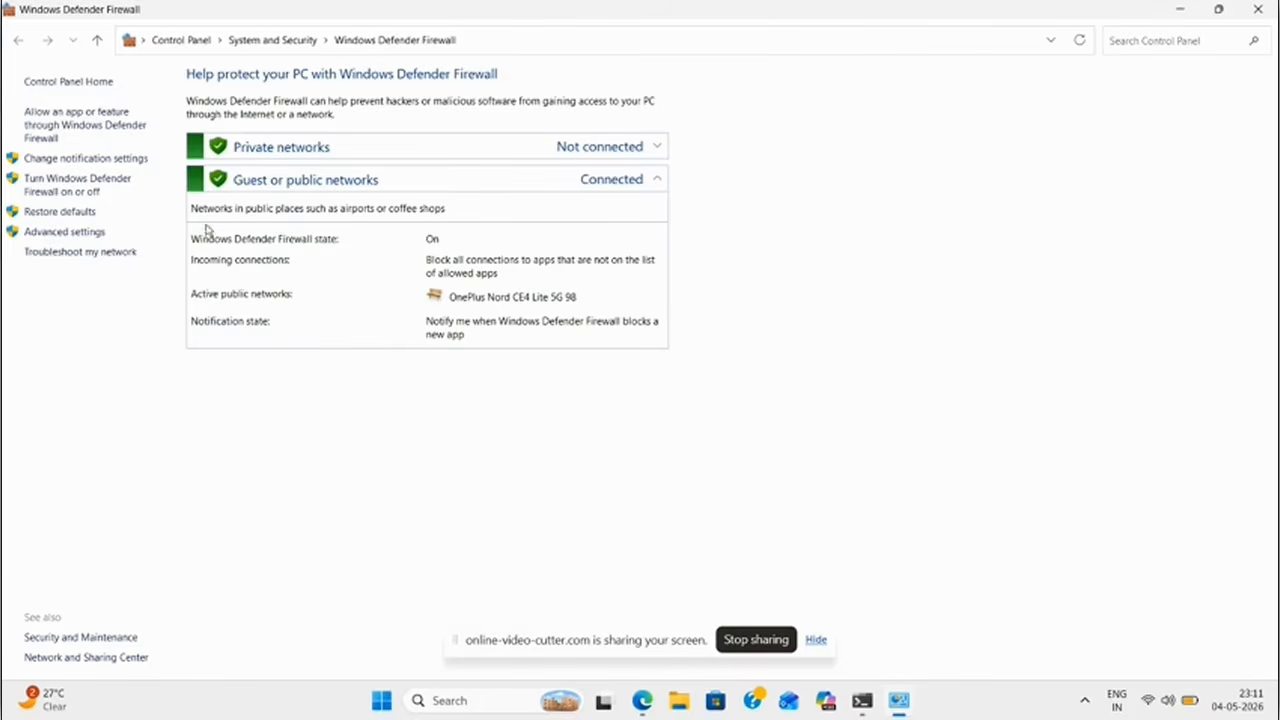
pyautogui.click(78, 235)
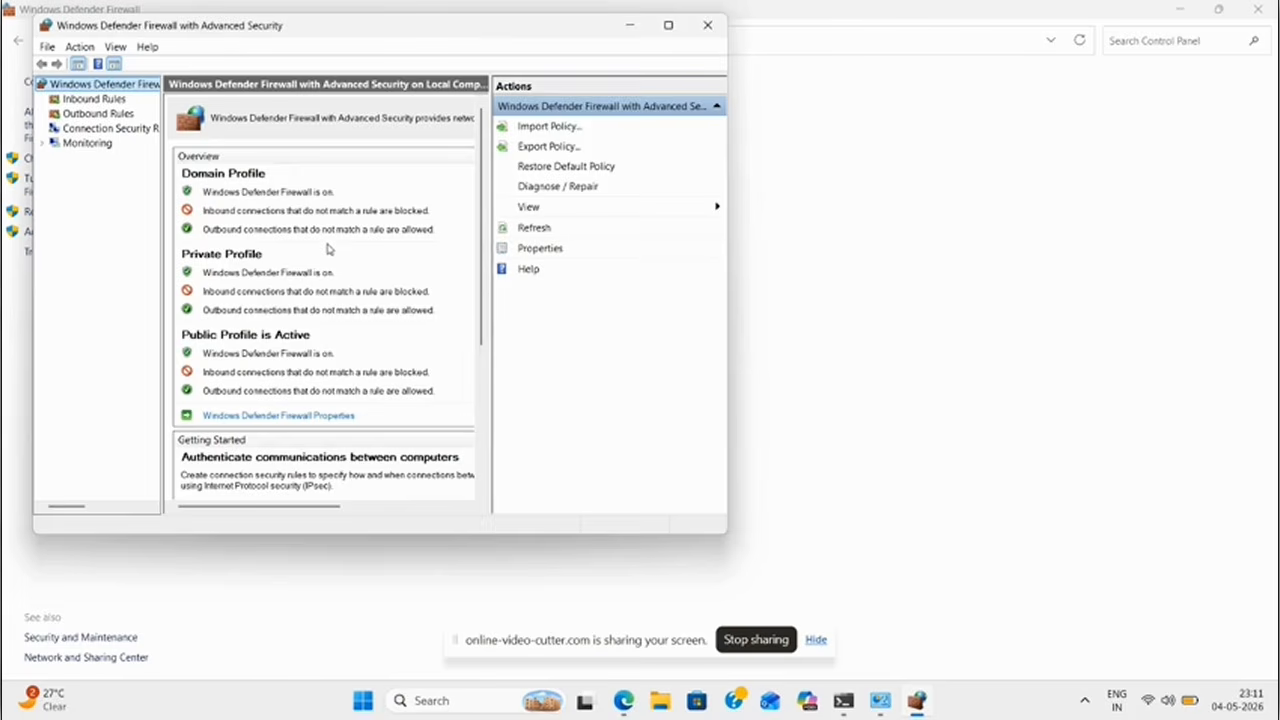
pyautogui.click(668, 26)
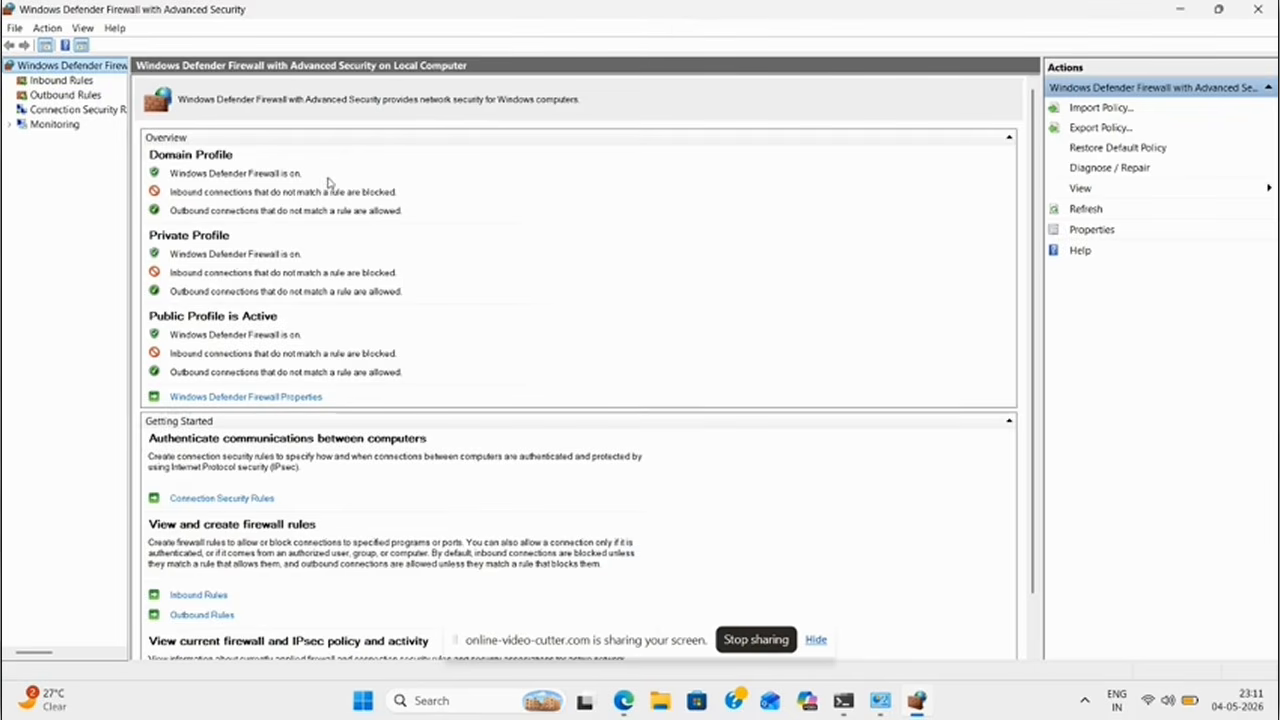
# - Start a new outbound firewall rule and set its rule type to Custom
pyautogui.click(52, 80)
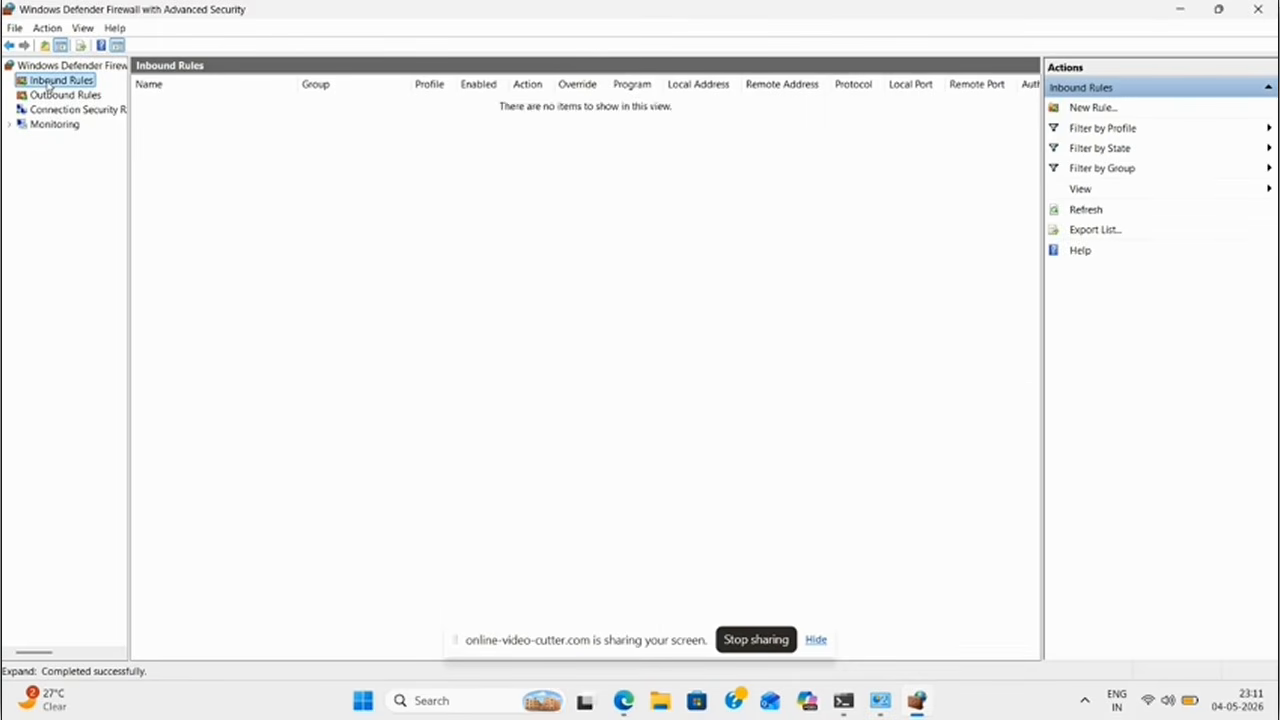
pyautogui.click(52, 95)
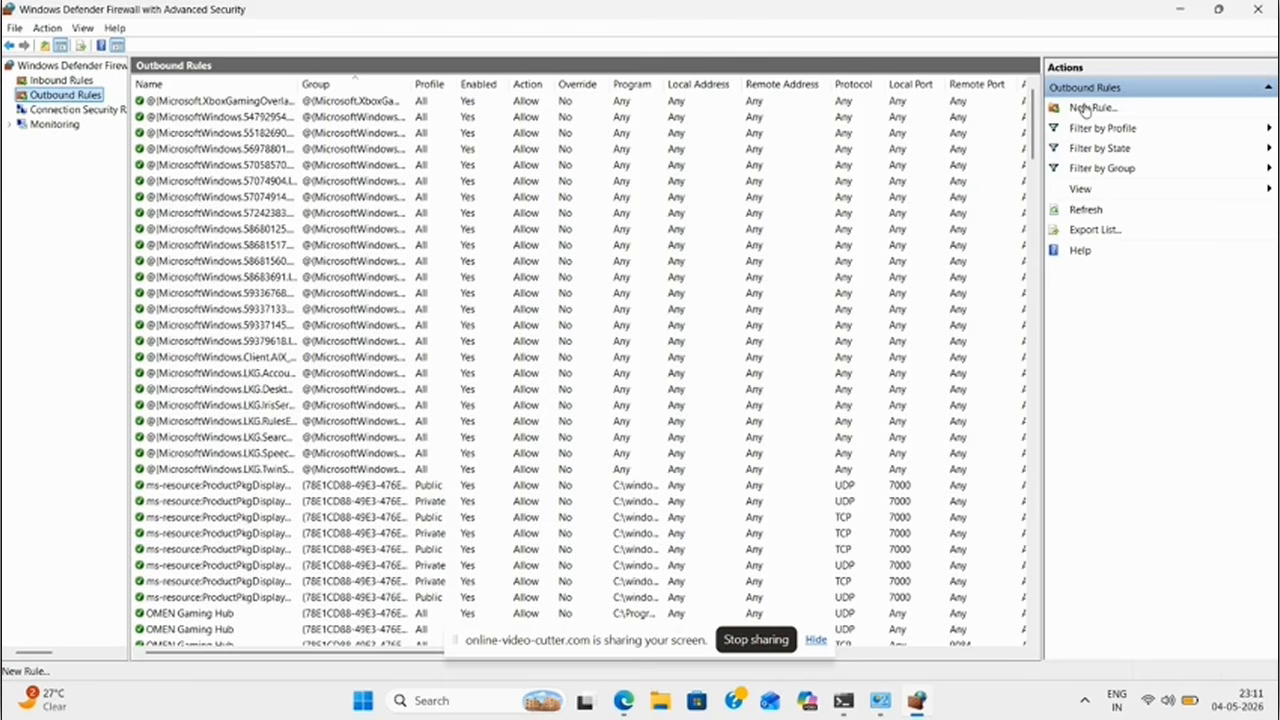
pyautogui.click(1085, 108)
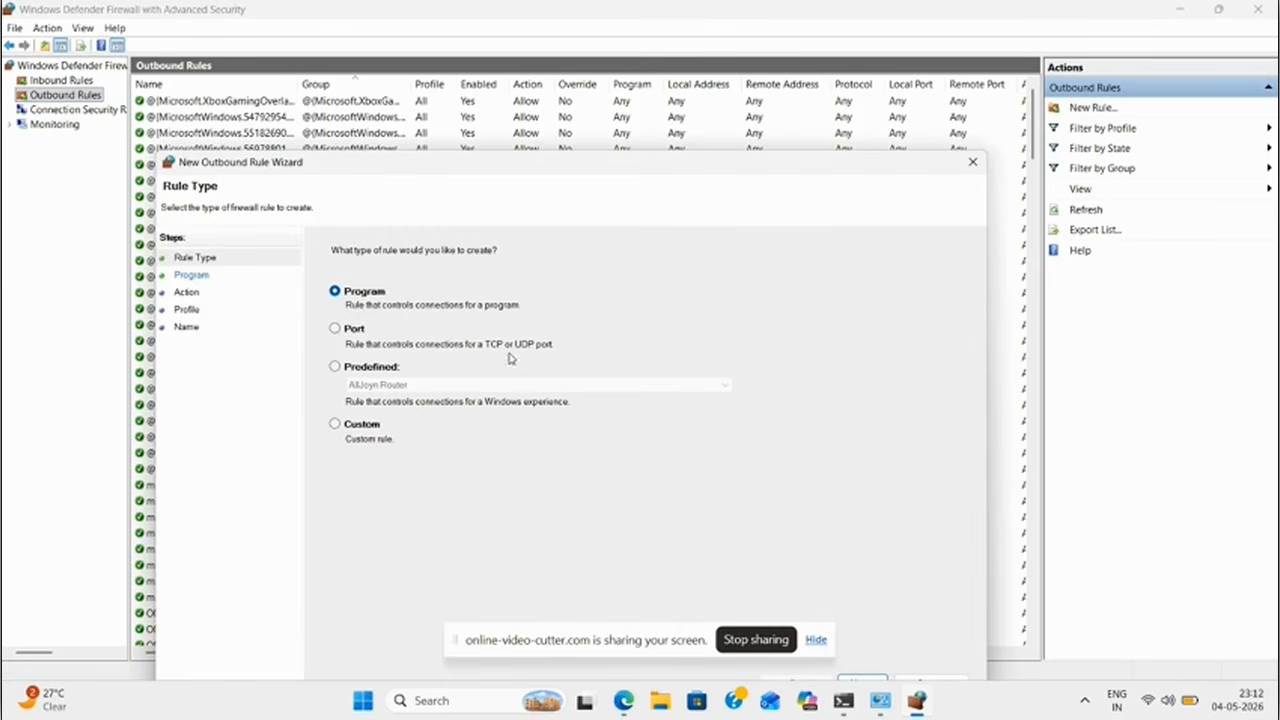
pyautogui.click(355, 428)
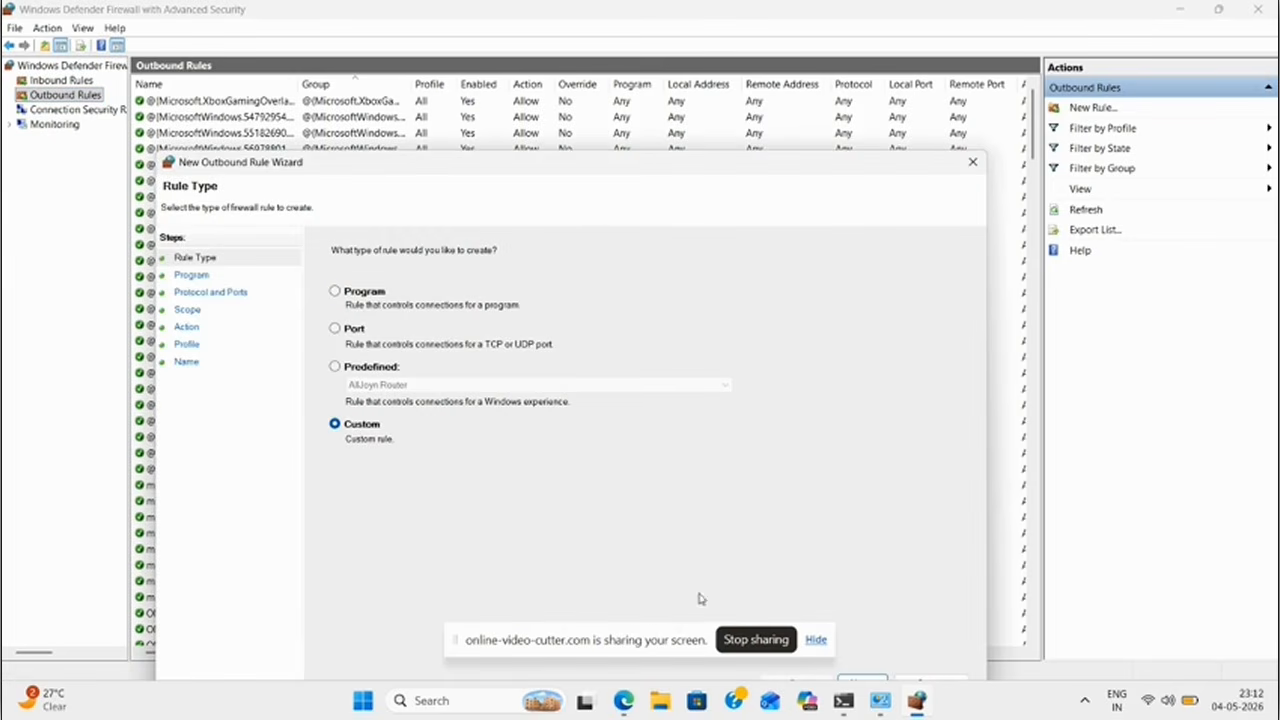
pyautogui.click(815, 640)
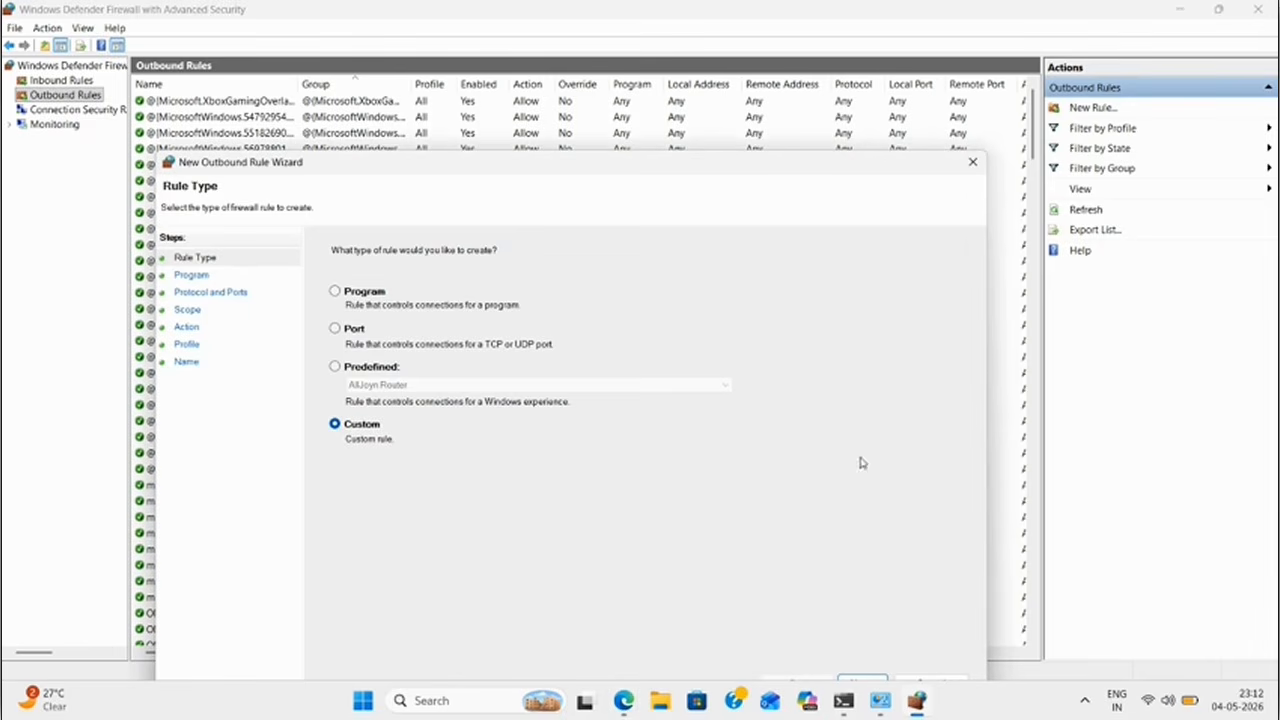
pyautogui.moveTo(815, 174); pyautogui.dragTo(806, 109)
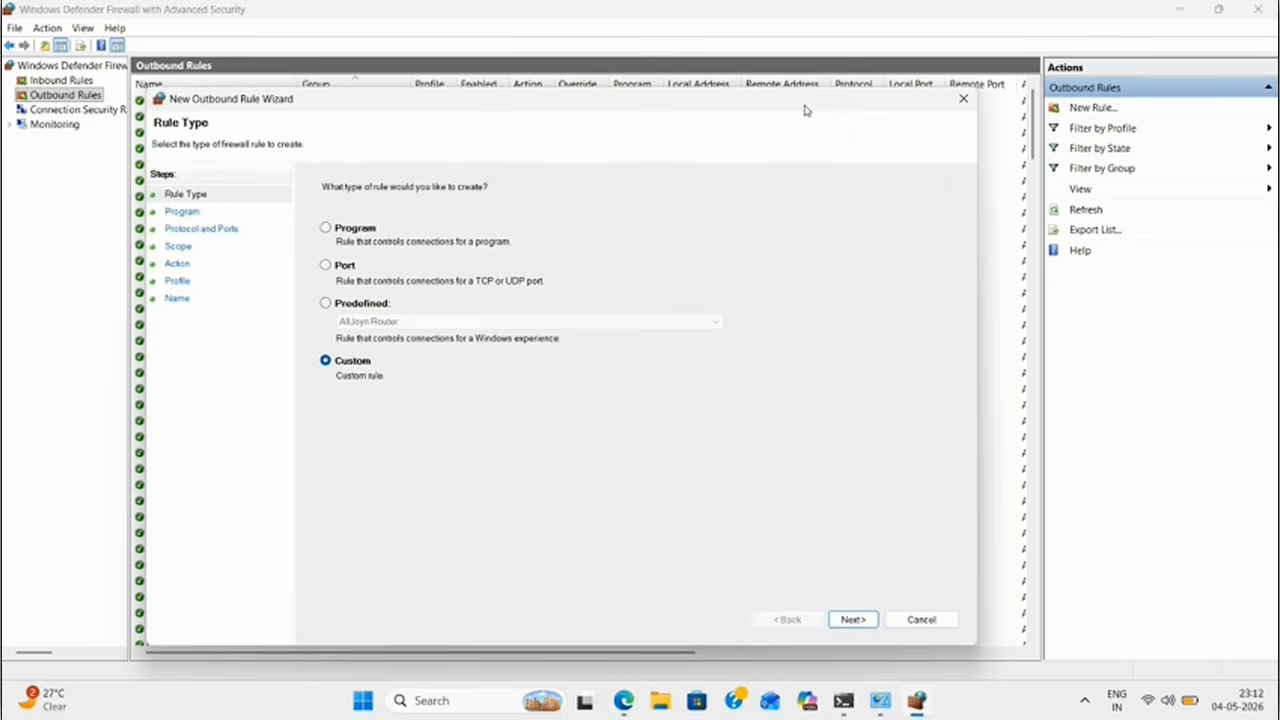
pyautogui.click(850, 620)
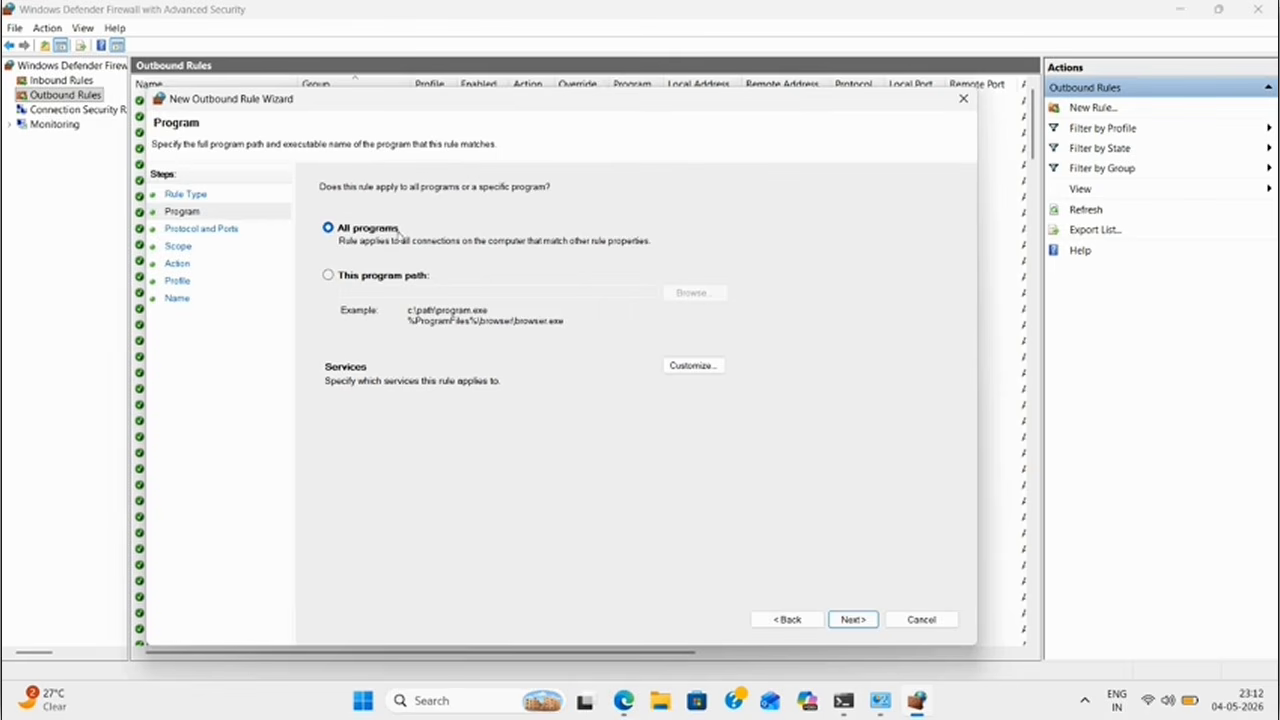
# - Apply the rule to all programs and any protocol, and add 172.30.25.73 as a specific remote IP address
pyautogui.click(852, 622)
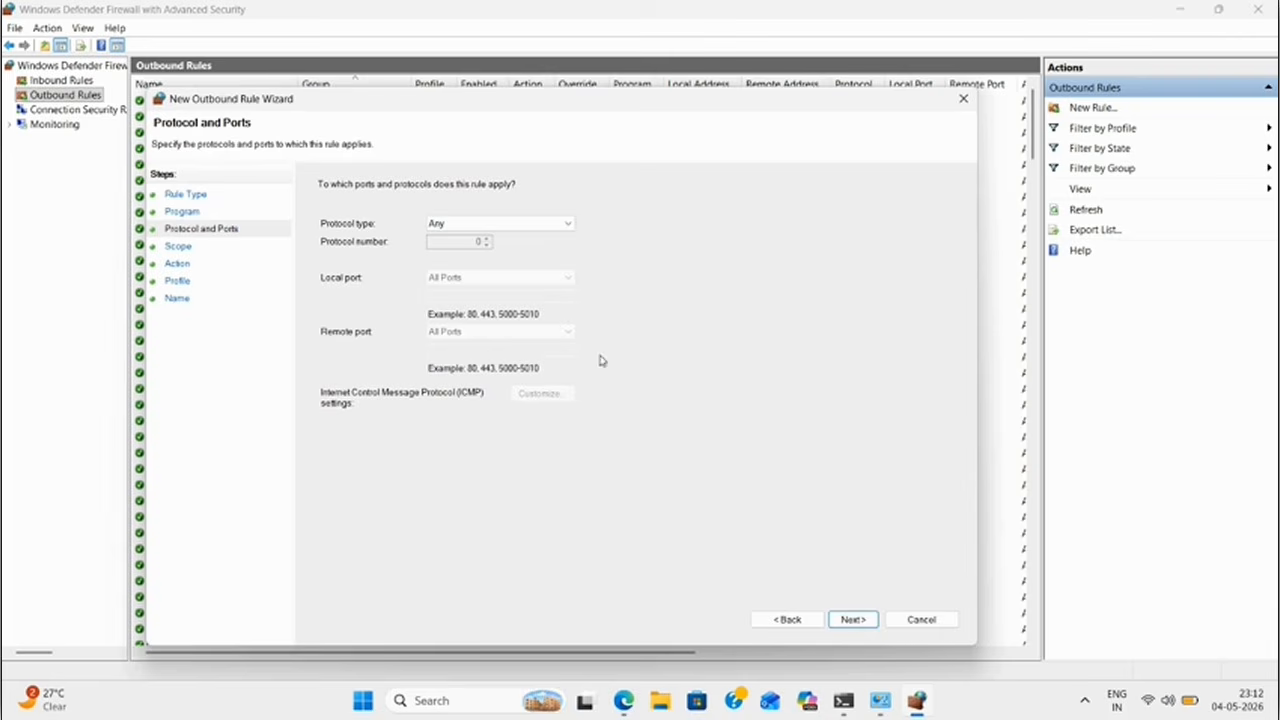
pyautogui.click(852, 620)
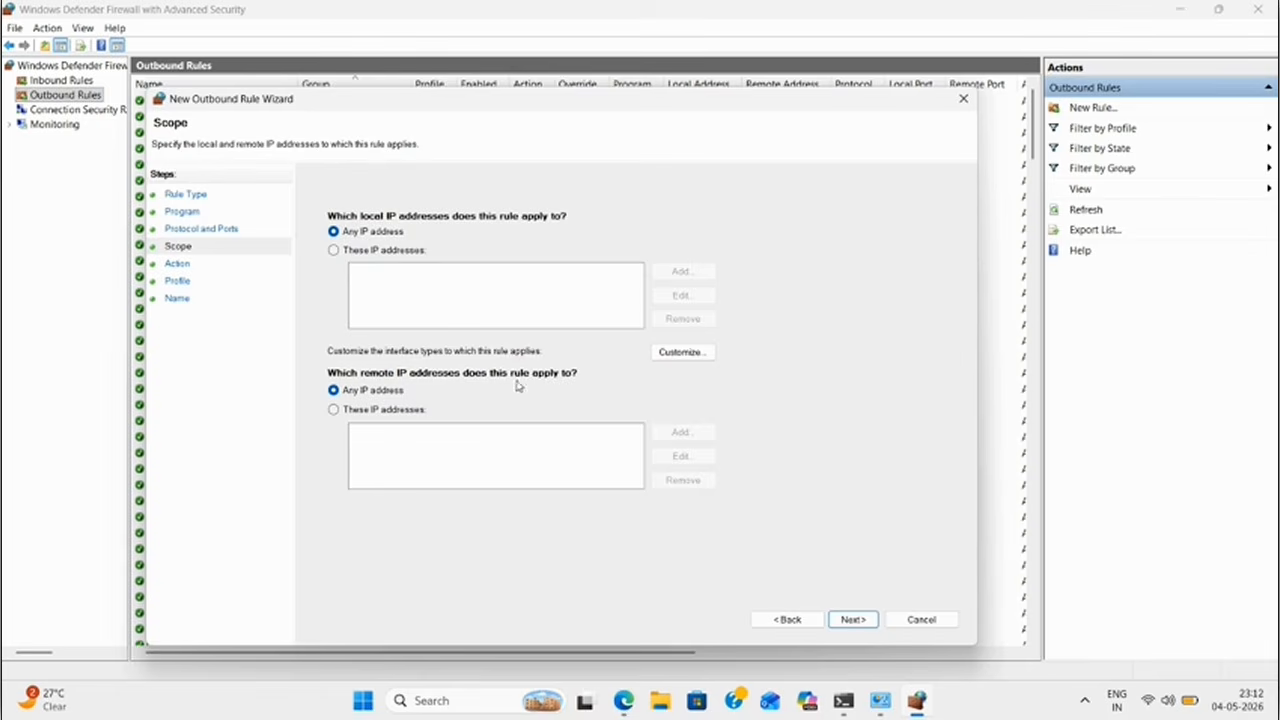
pyautogui.click(377, 413)
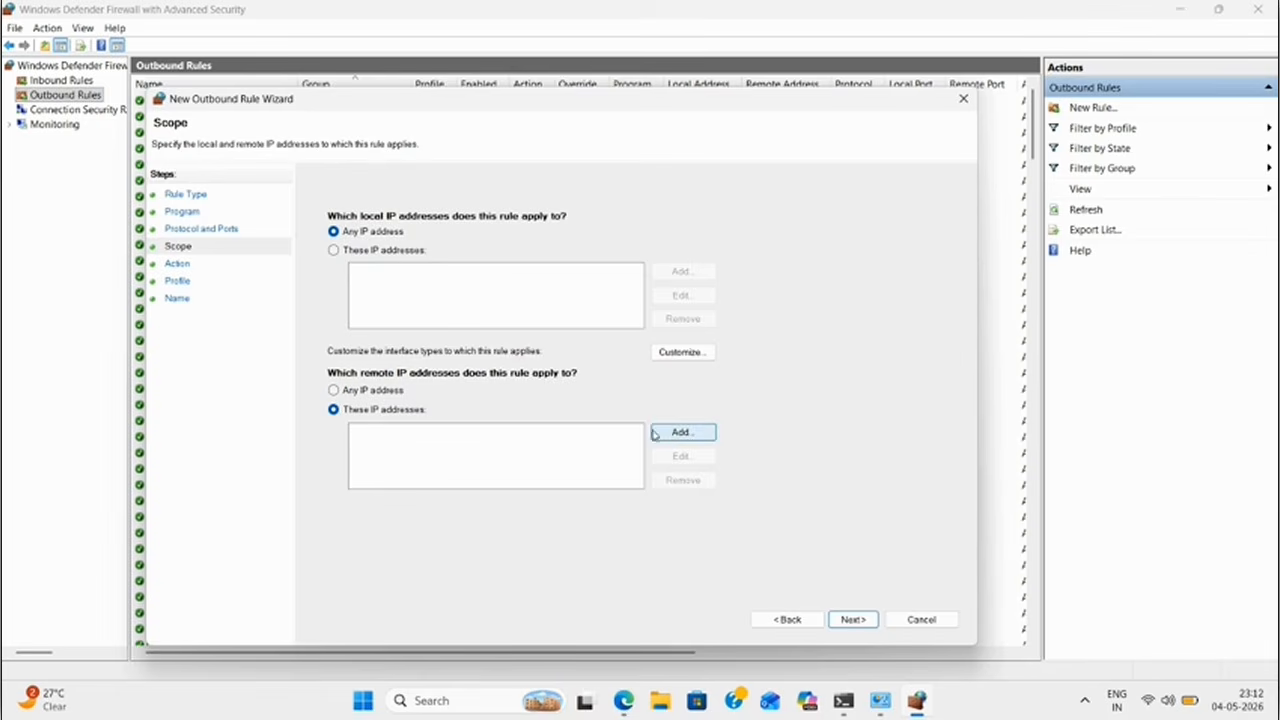
pyautogui.click(677, 436)
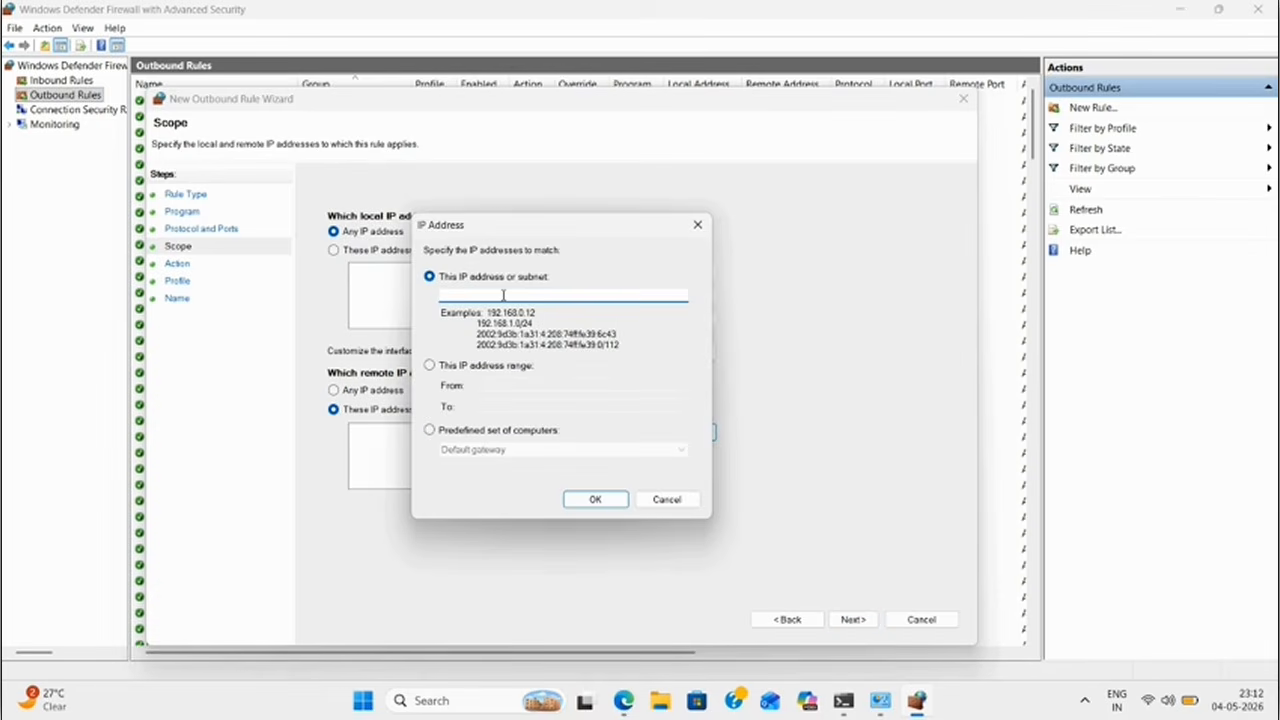
pyautogui.hotkey('ctrl', 'v')
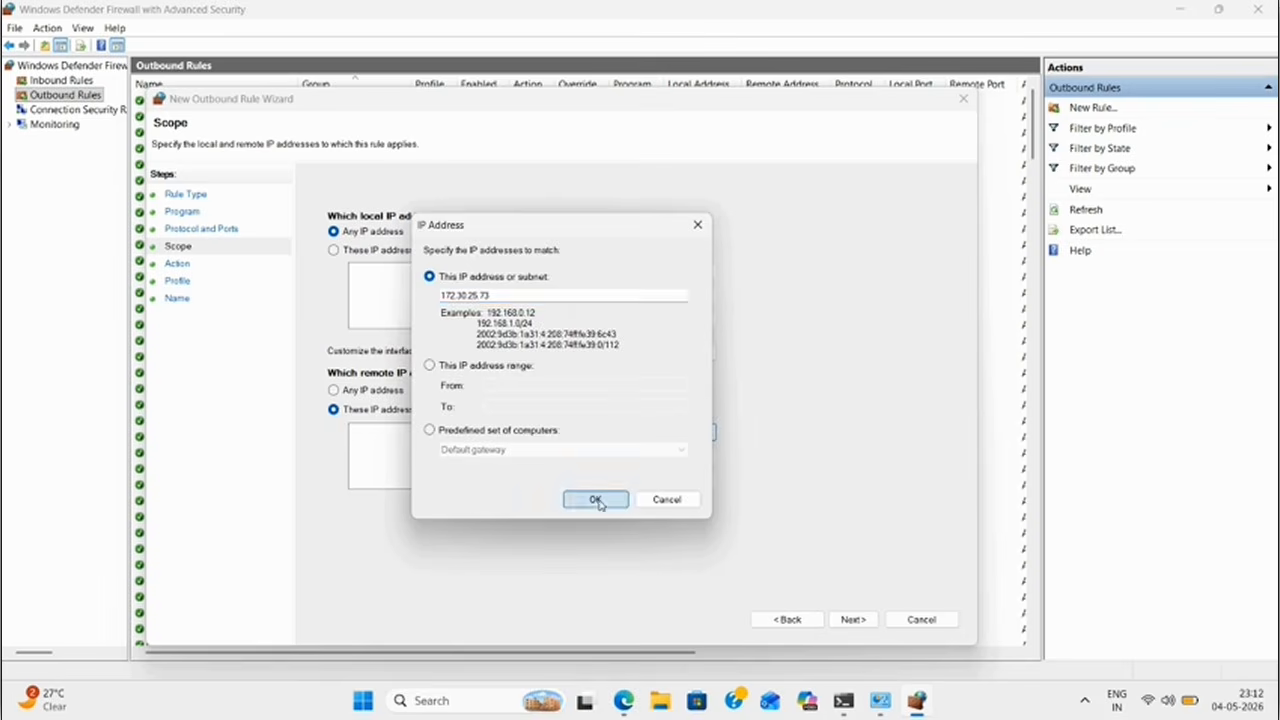
pyautogui.click(596, 500)
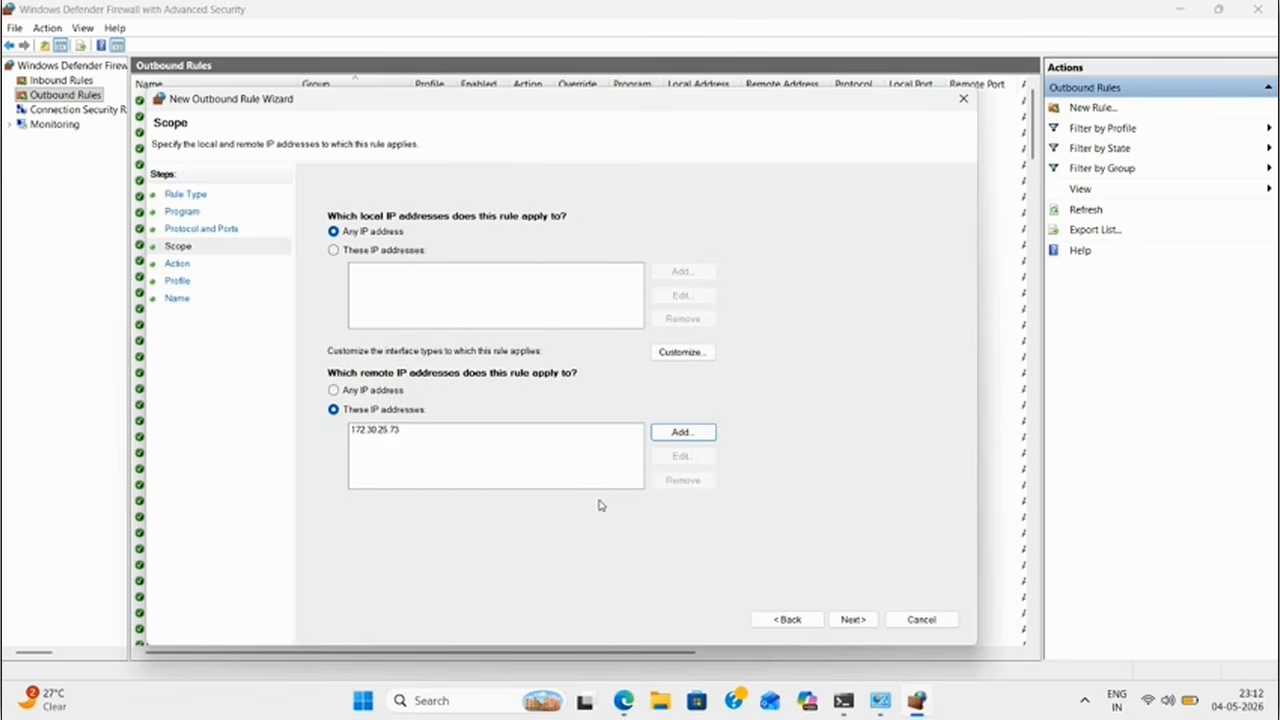
# - Copy the IPv6 address 2a03:2880:f33d:1:face:b00c:0:25de from the Command Prompt output and add it to the rule's remote IP addresses
pyautogui.click(845, 702)
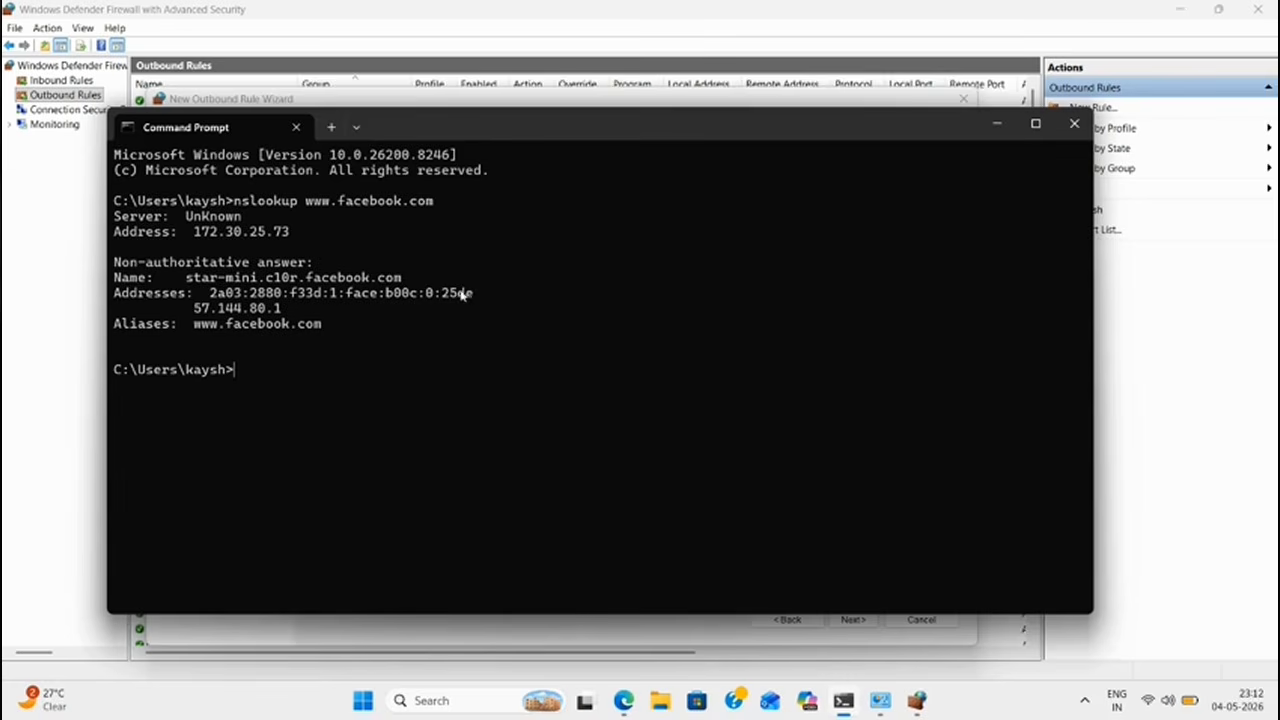
pyautogui.moveTo(478, 294); pyautogui.dragTo(210, 294)
pyautogui.hotkey('ctrl', 'c')
pyautogui.moveTo(920, 705)
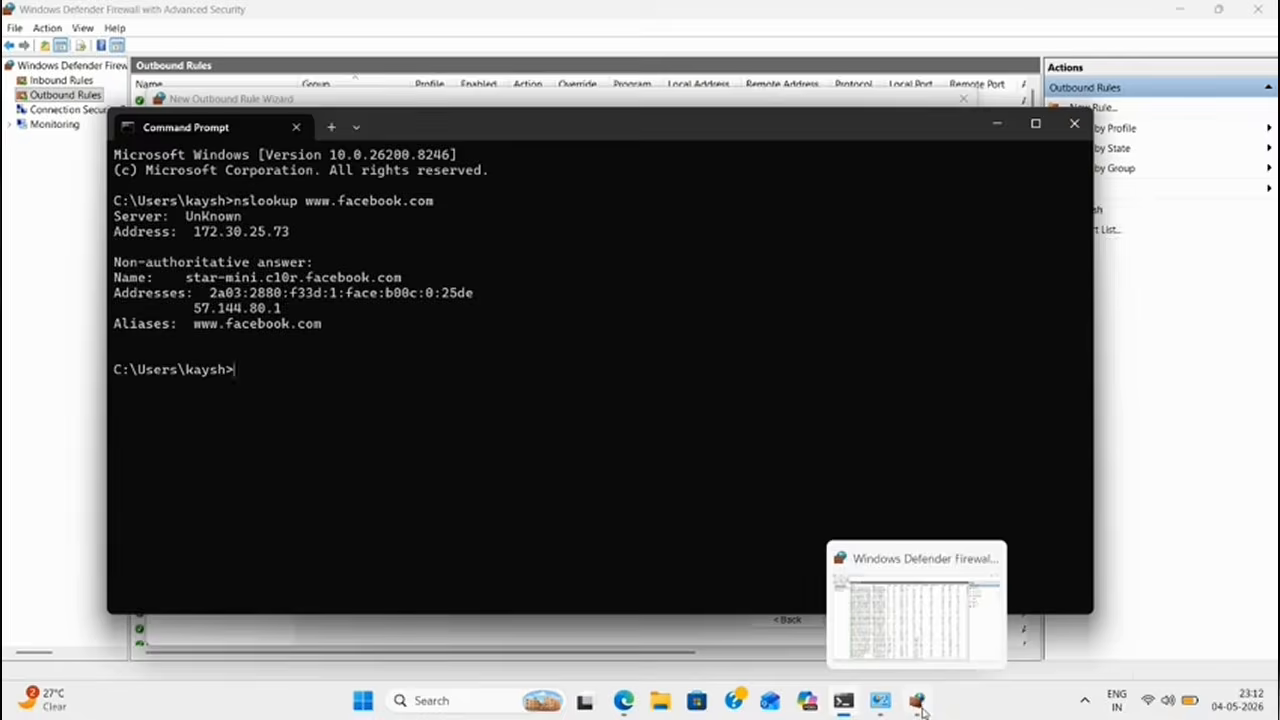
pyautogui.click(916, 648)
pyautogui.click(709, 437)
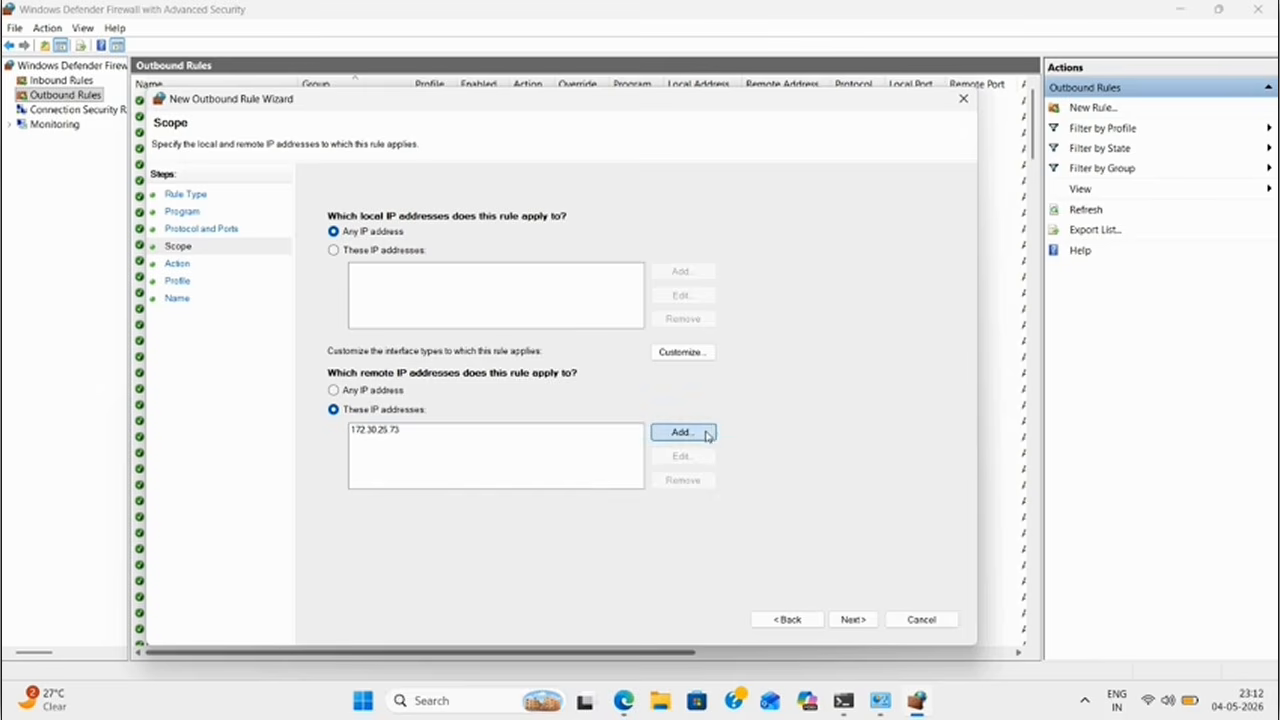
pyautogui.hotkey('ctrl', 'v')
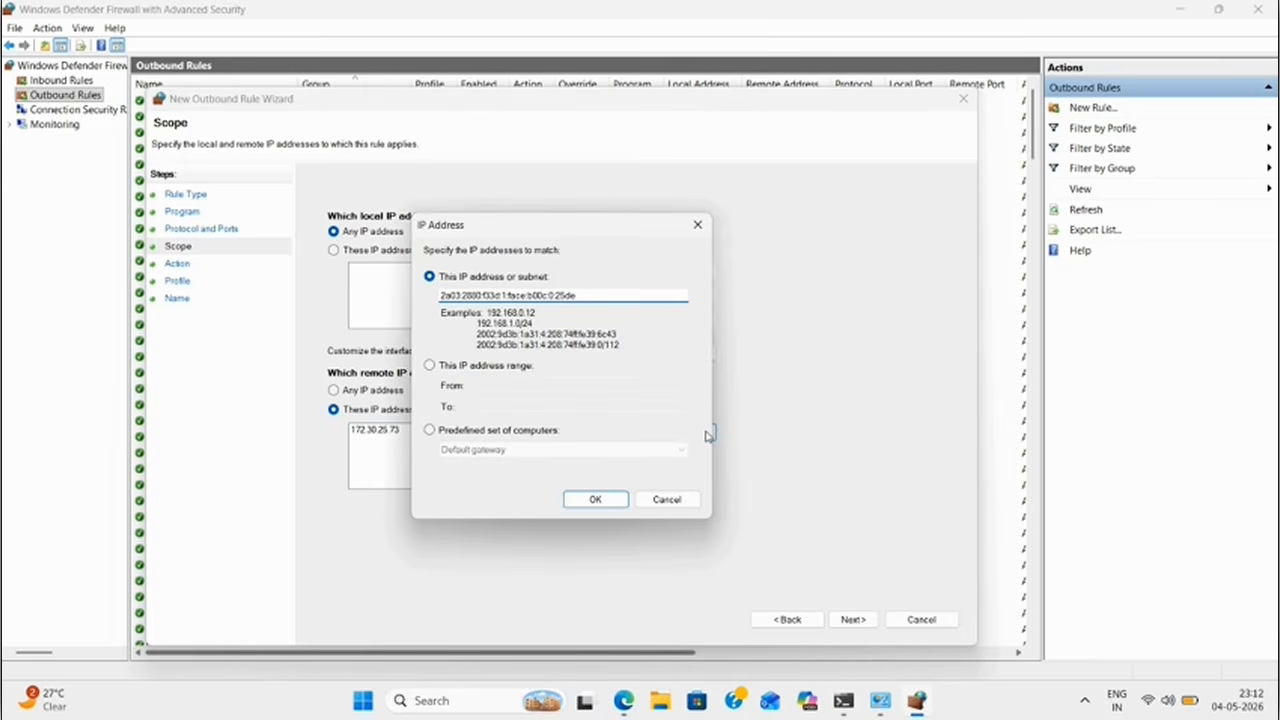
pyautogui.click(595, 500)
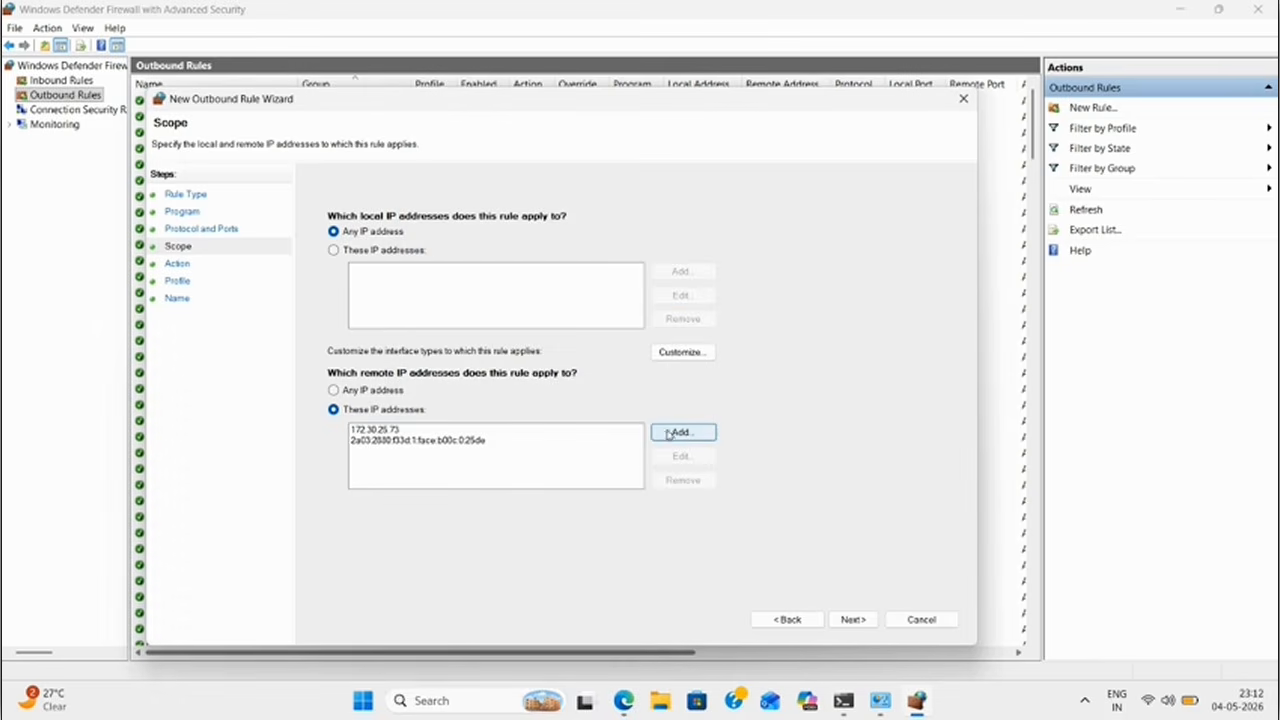
# - Copy the IPv4 address 57.144.80.1 from the Command Prompt output and add it to the rule's remote IP addresses
pyautogui.click(668, 433)
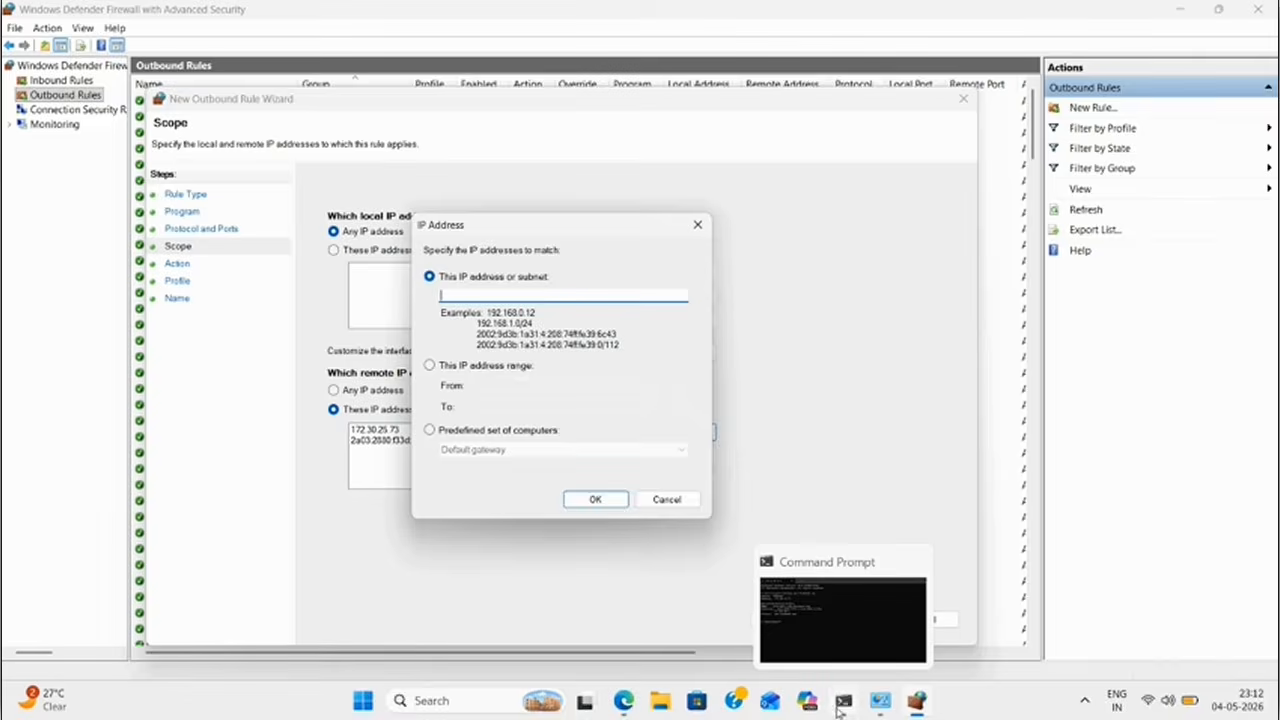
pyautogui.click(840, 705)
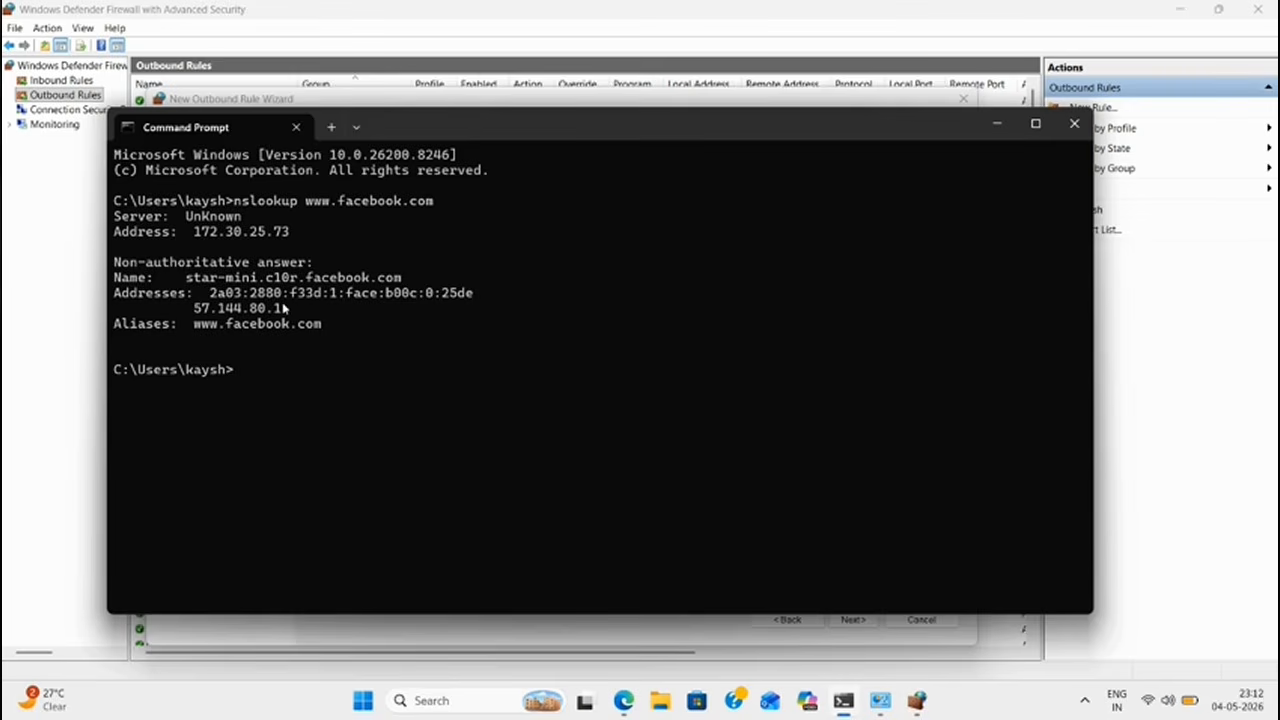
pyautogui.moveTo(285, 310); pyautogui.dragTo(194, 309)
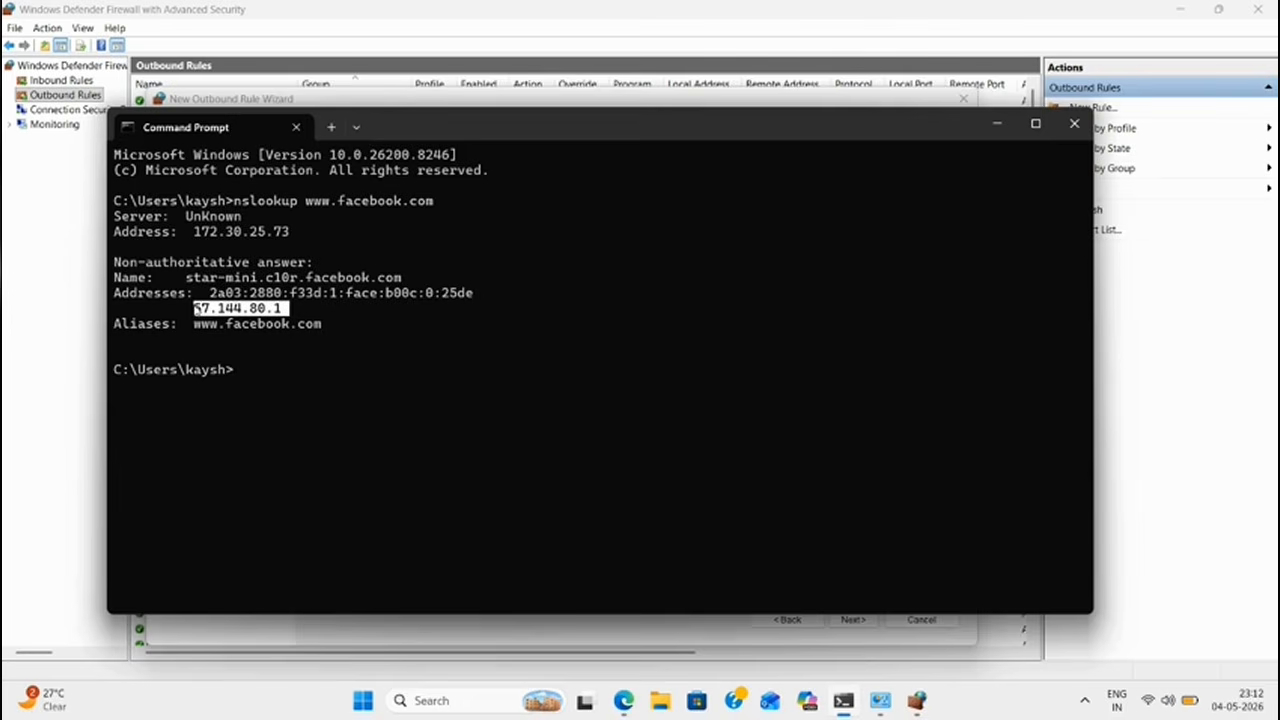
pyautogui.hotkey('ctrl', 'c')
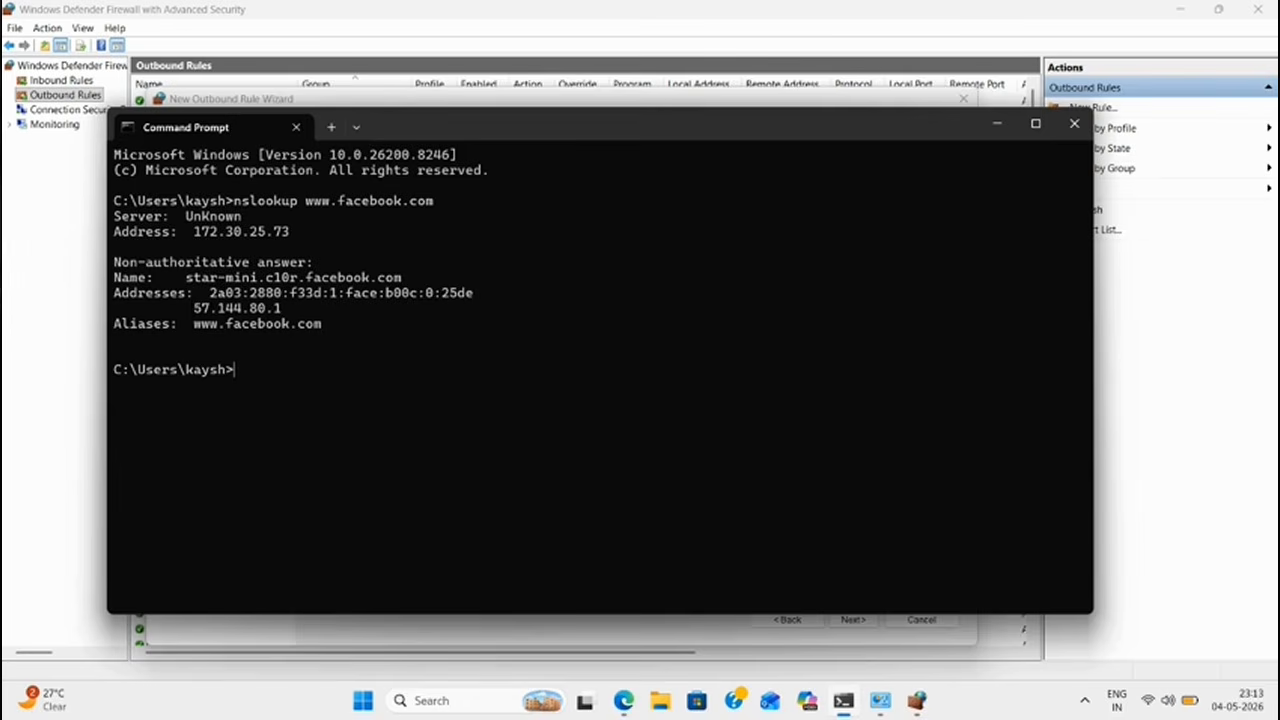
pyautogui.click(918, 702)
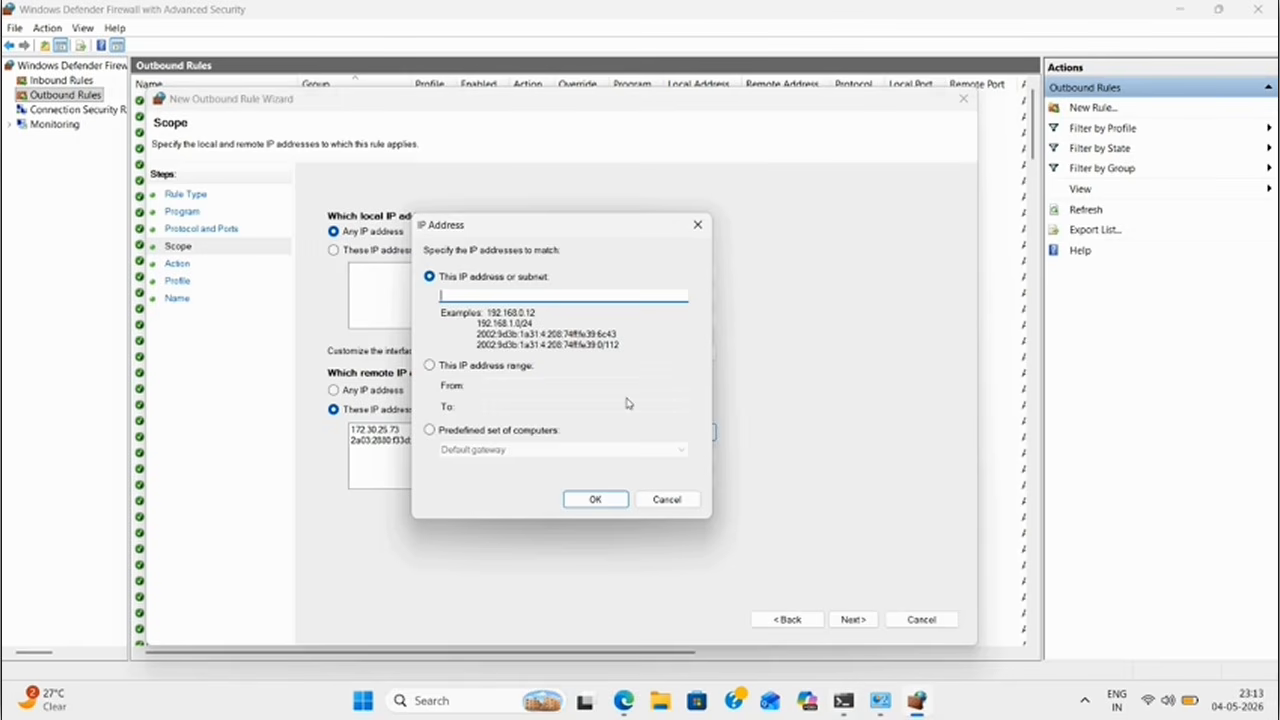
pyautogui.hotkey('ctrl', 'v')
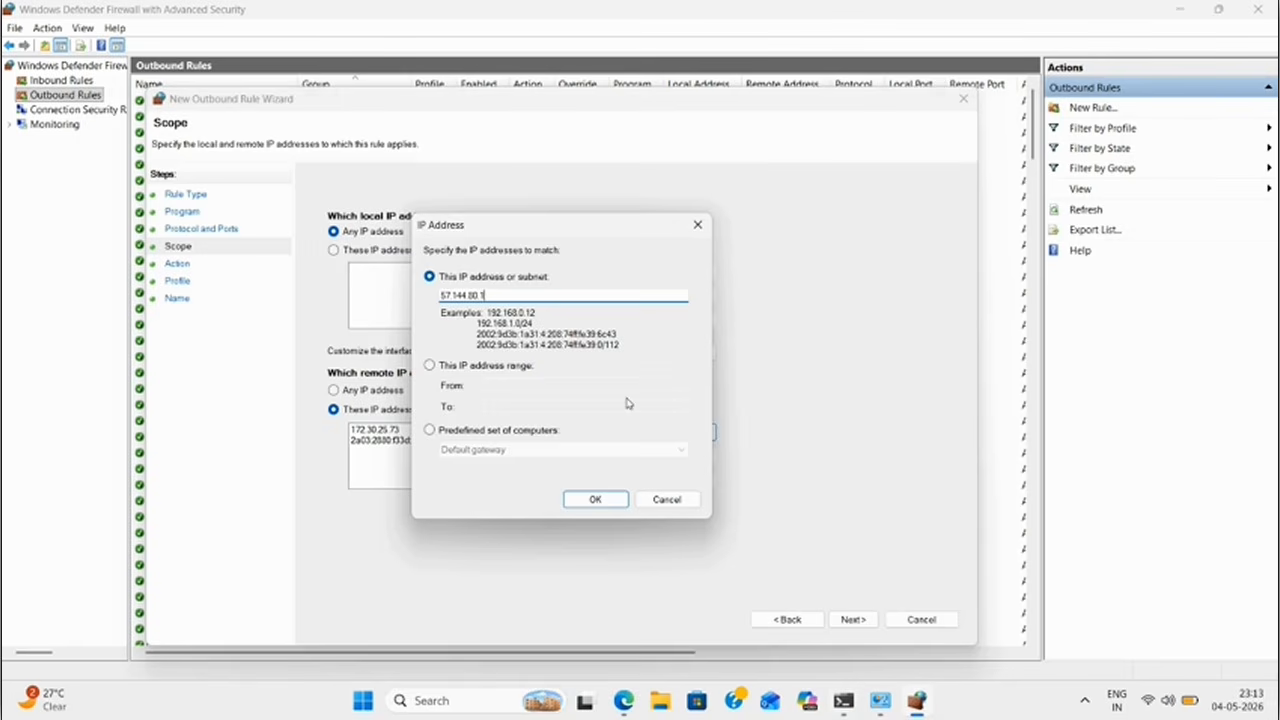
pyautogui.click(594, 499)
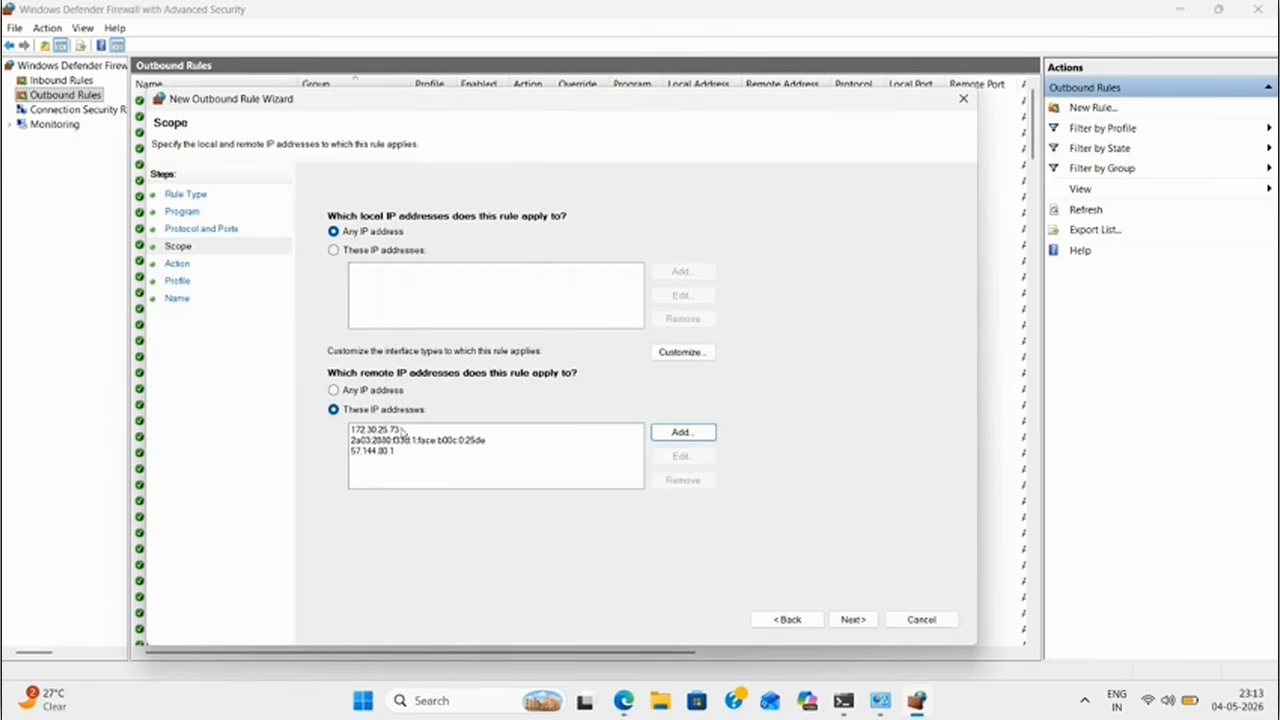
# - Set the rule to block the connection on the Domain, Private and Public profiles, and create it with the name block facebook
pyautogui.click(851, 621)
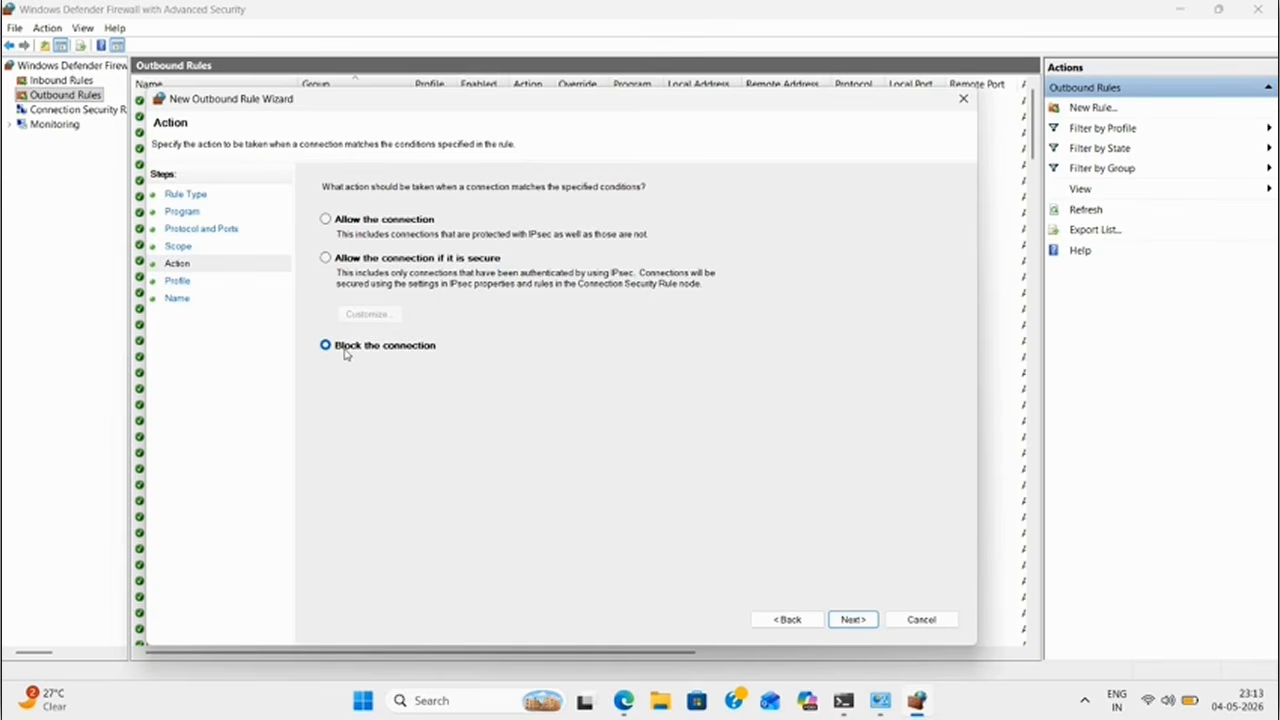
pyautogui.click(851, 622)
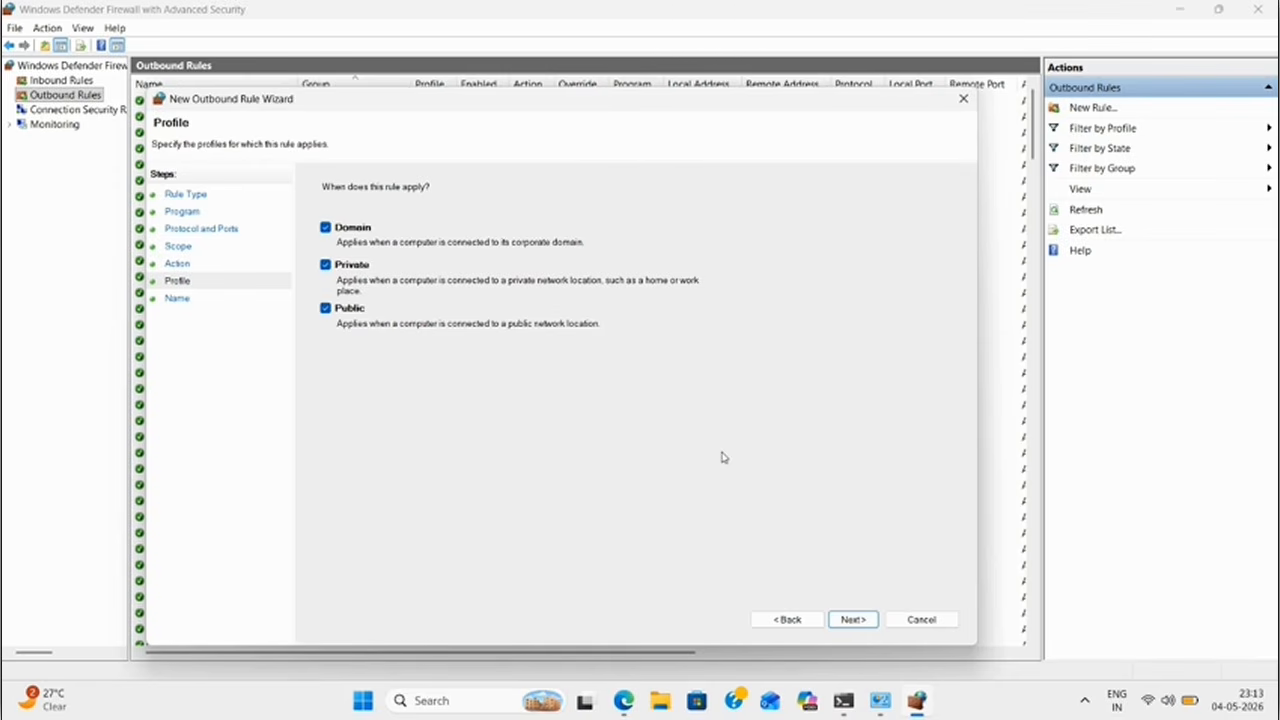
pyautogui.click(851, 621)
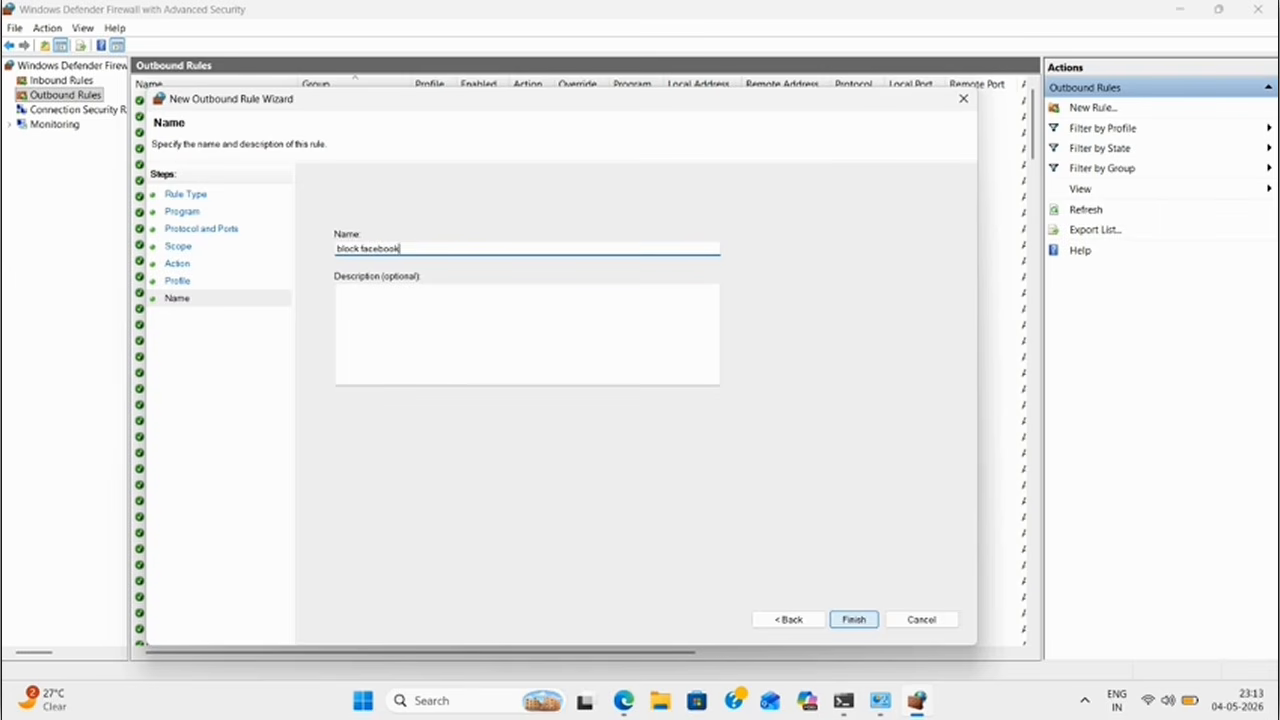
pyautogui.click(853, 620)
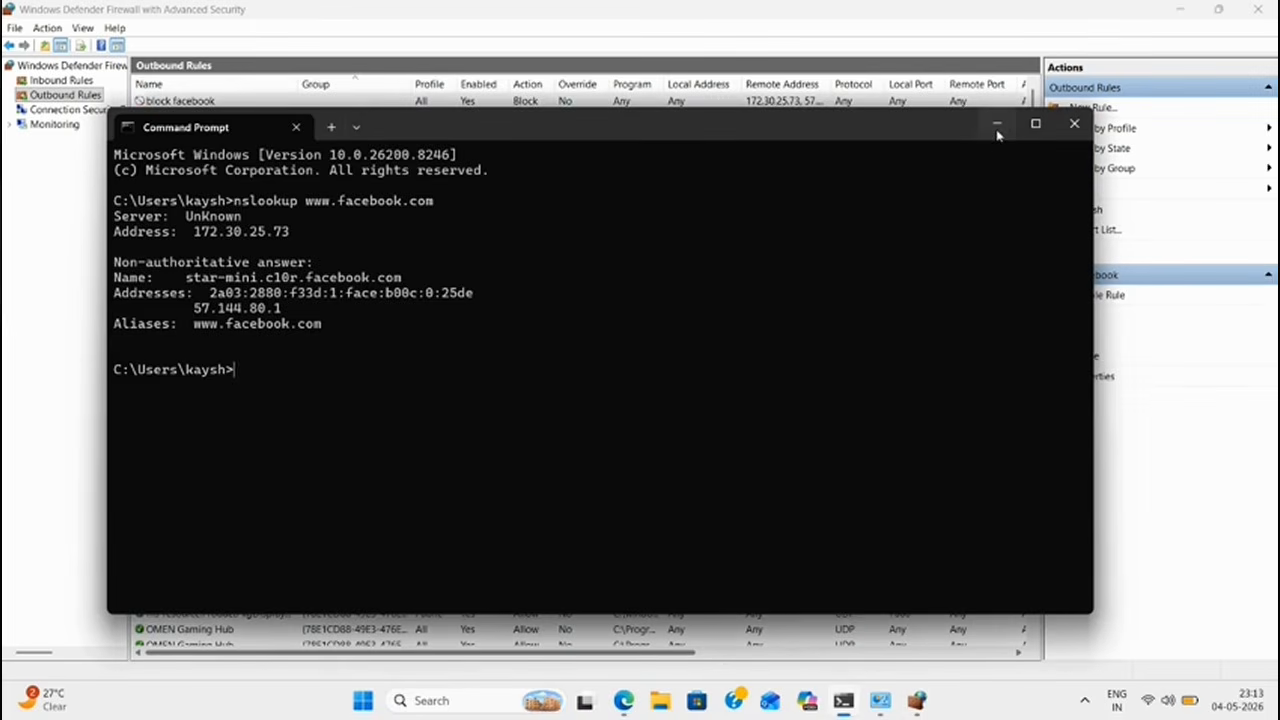
pyautogui.click(997, 125)
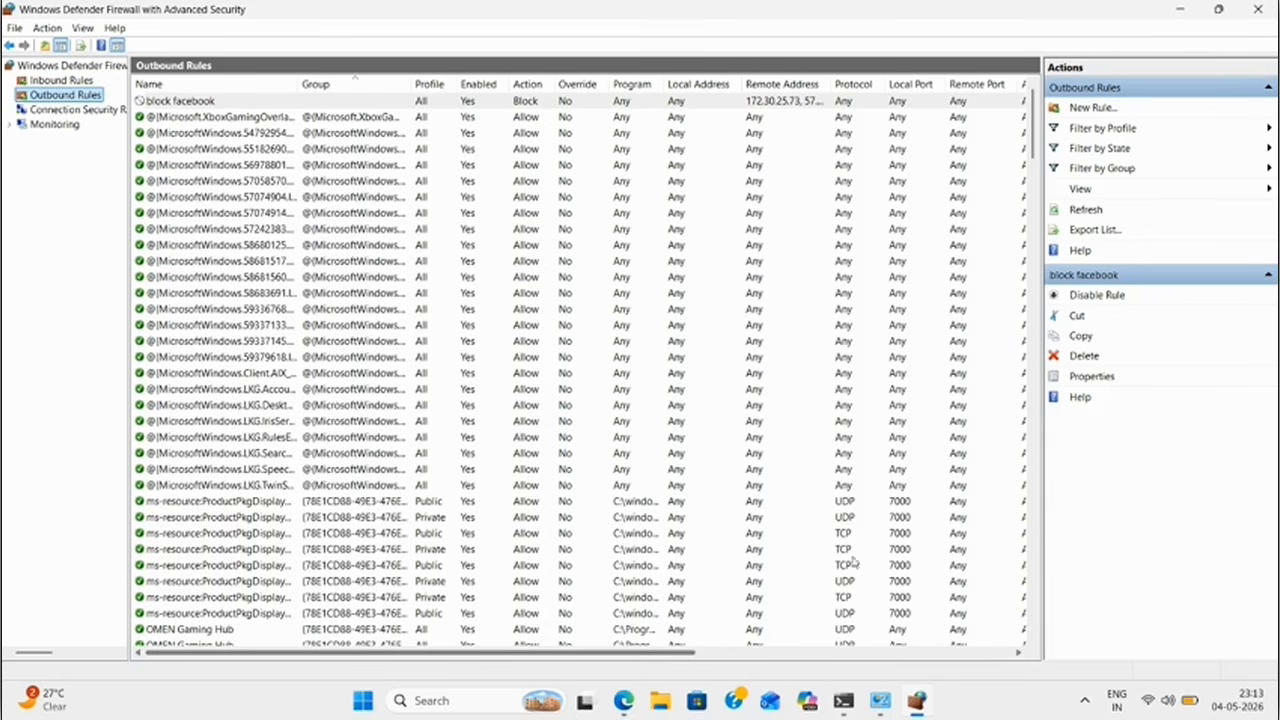
pyautogui.click(844, 704)
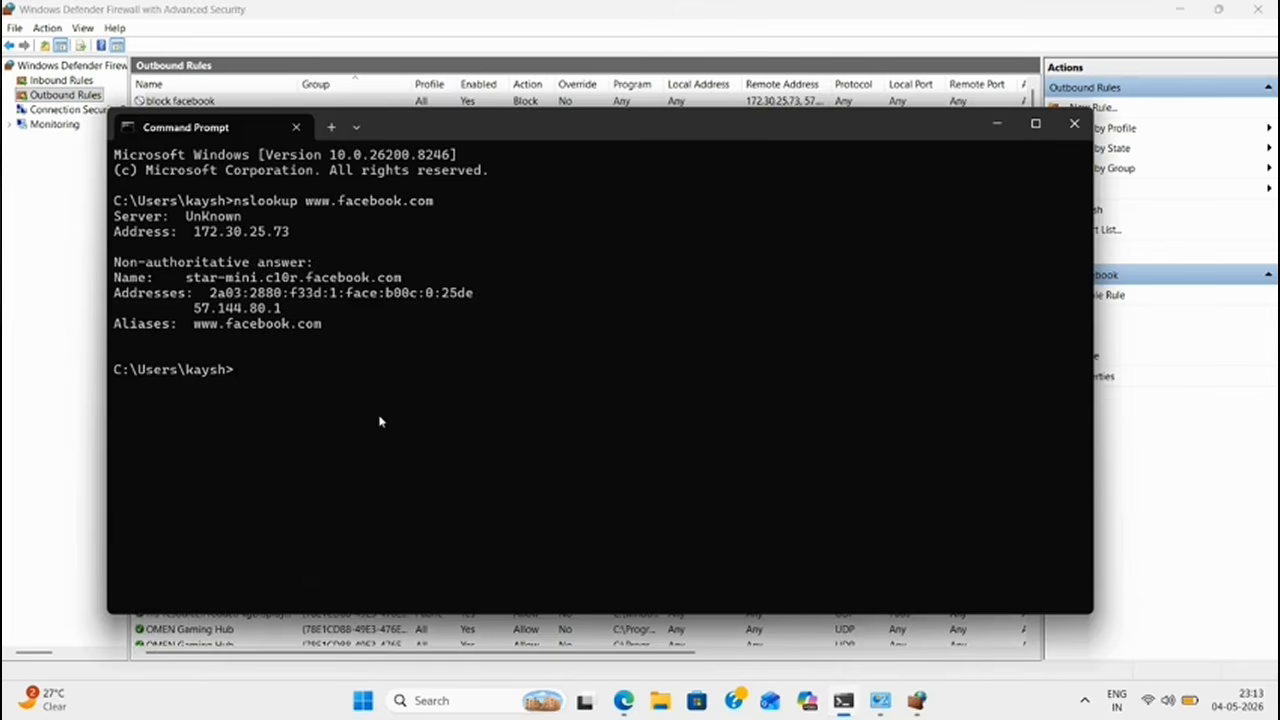
pyautogui.press('Up')
pyautogui.press('Return')
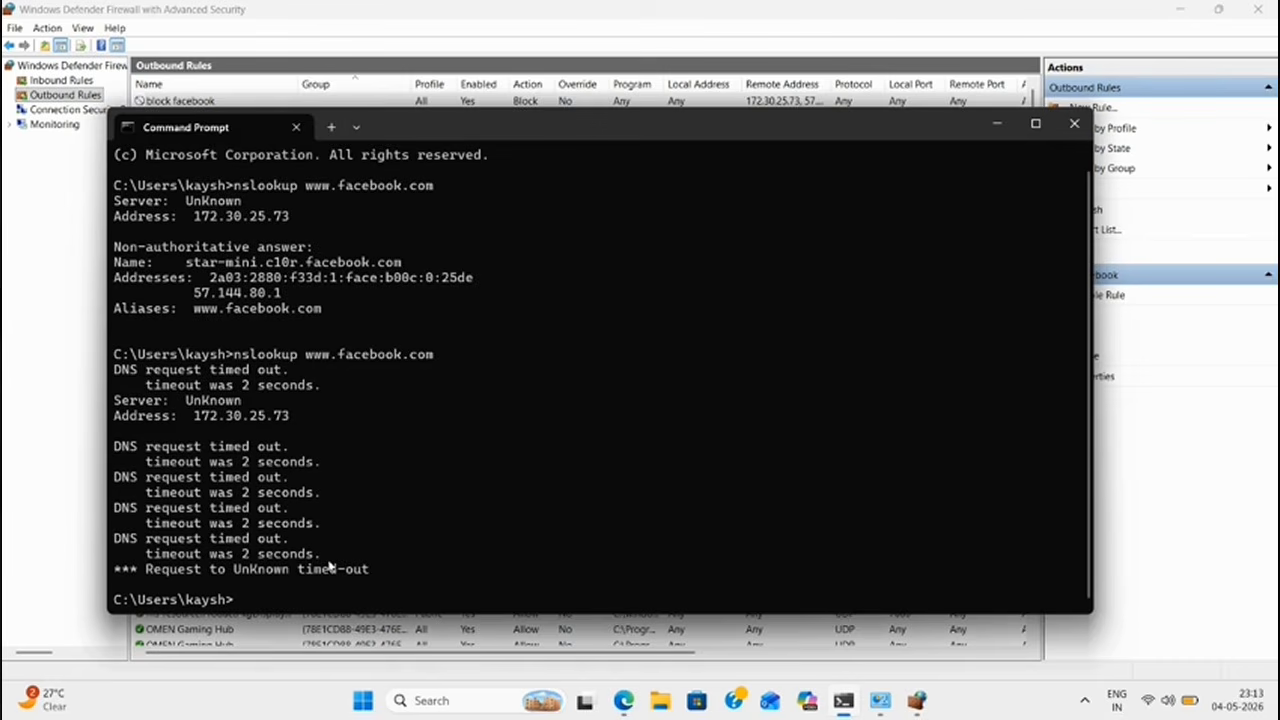
# - Switch to the Facebook page in Microsoft Edge and reload it to check whether the site is blocked
pyautogui.click(626, 712)
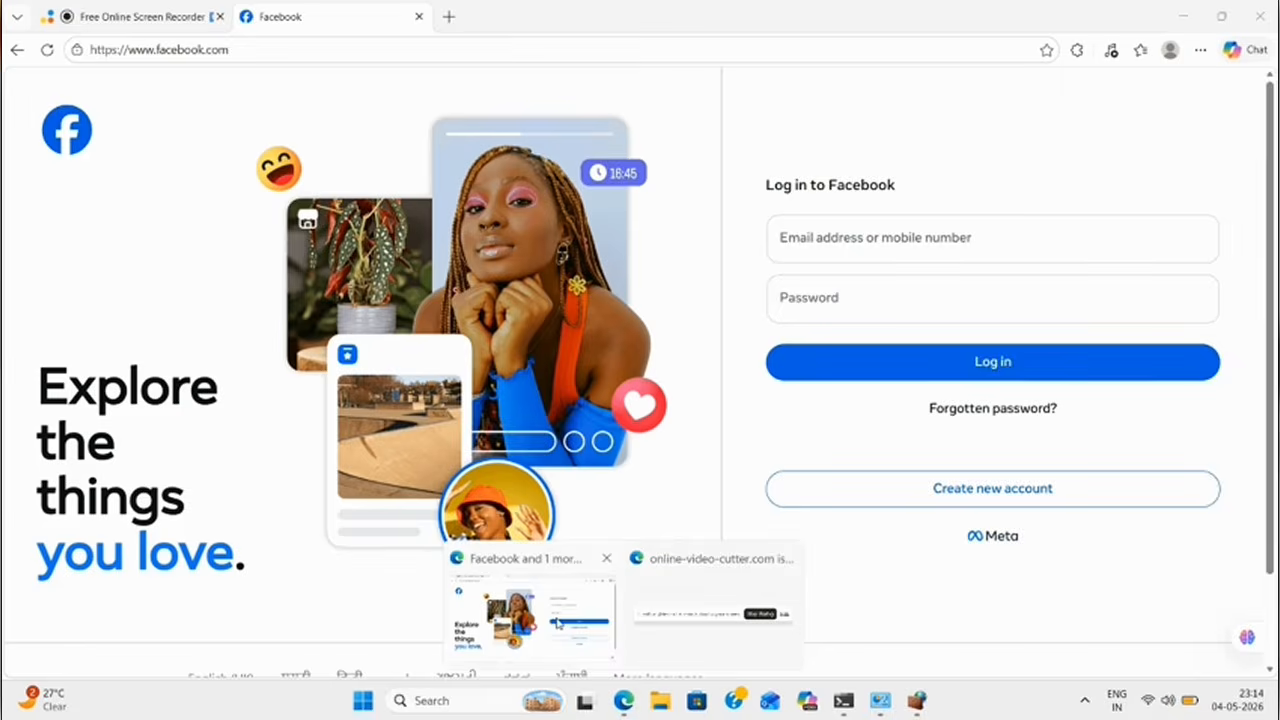
pyautogui.click(557, 622)
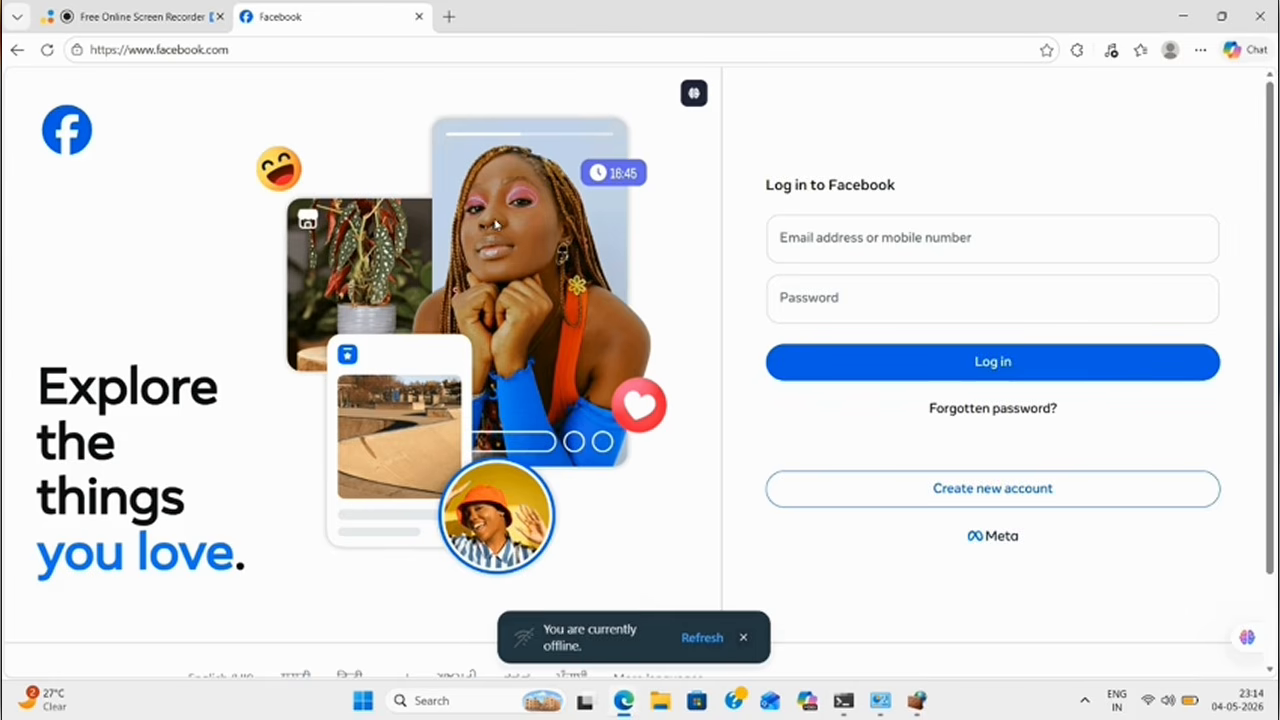
pyautogui.click(47, 49)
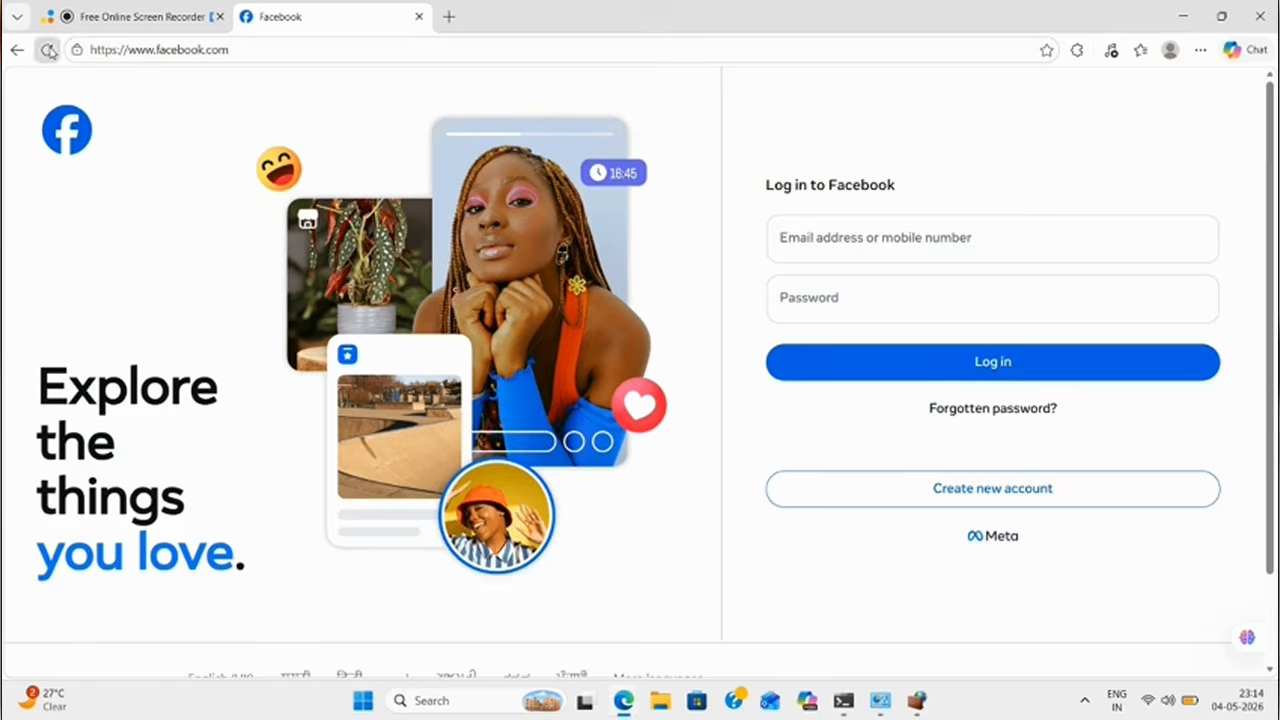
pyautogui.click(46, 50)
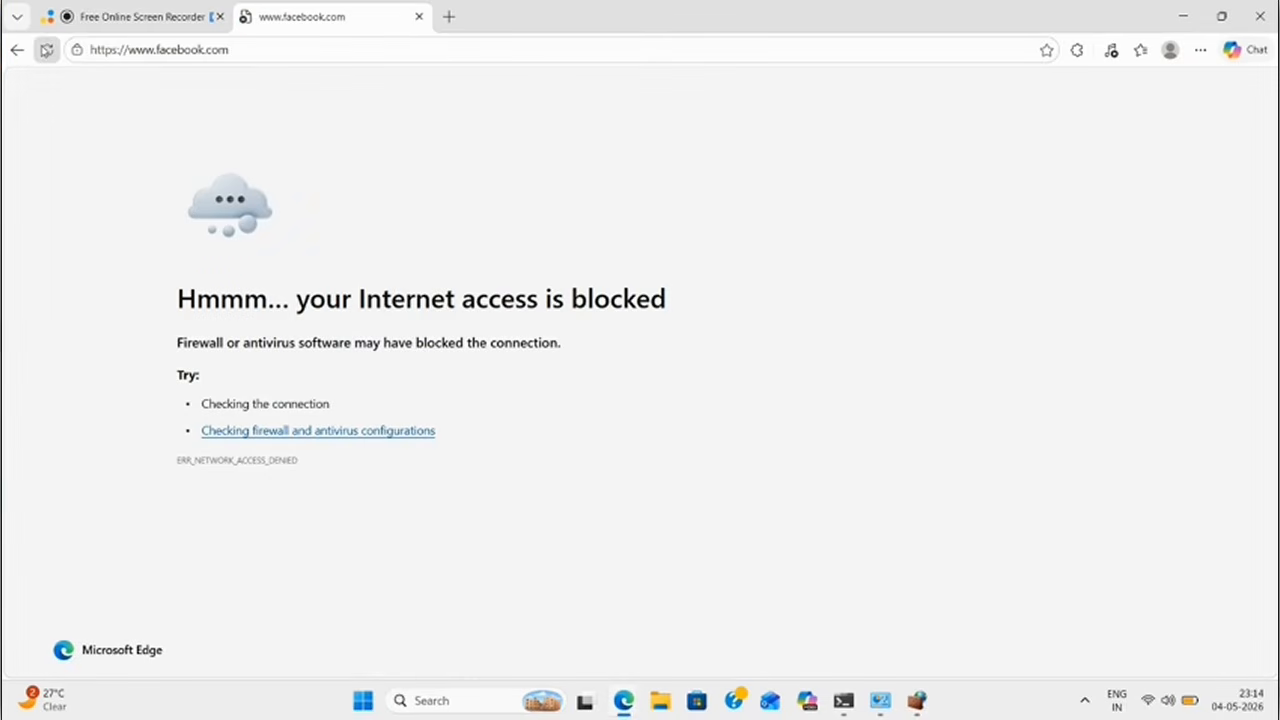
pyautogui.click(46, 50)
# - Return to Windows Defender Firewall and delete the block facebook outbound rule
pyautogui.moveTo(916, 710)
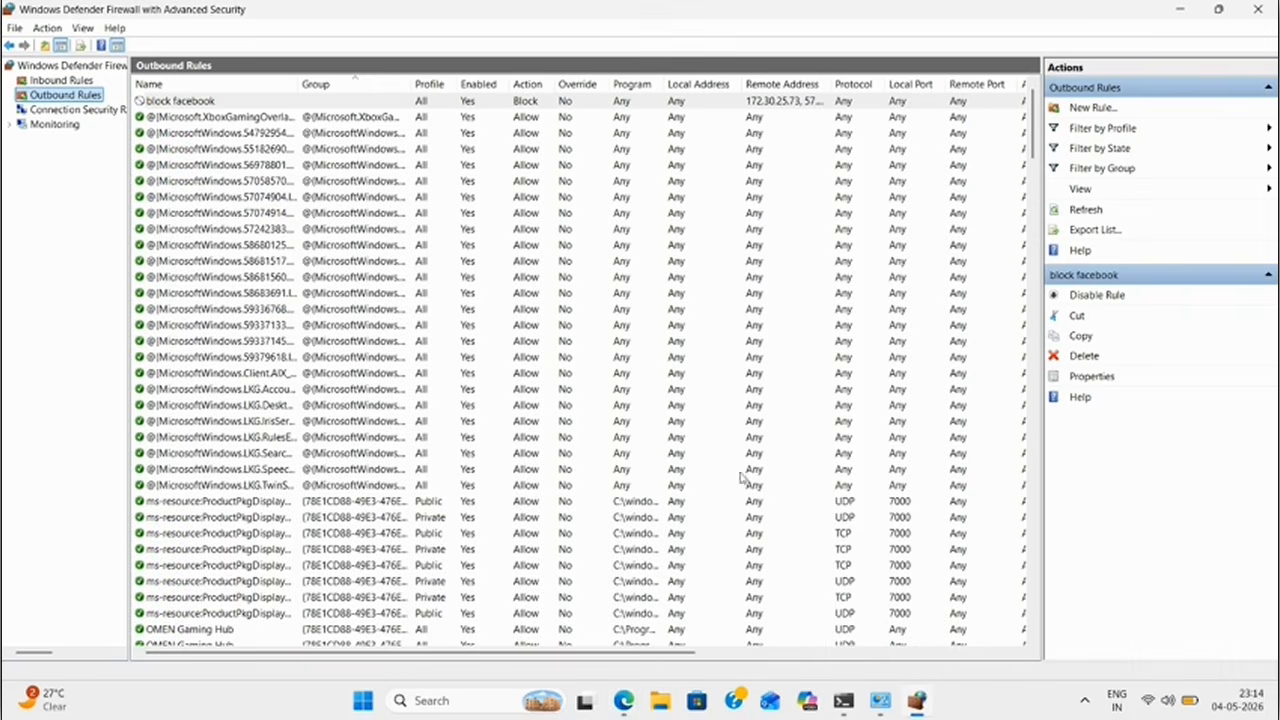
pyautogui.click(254, 102)
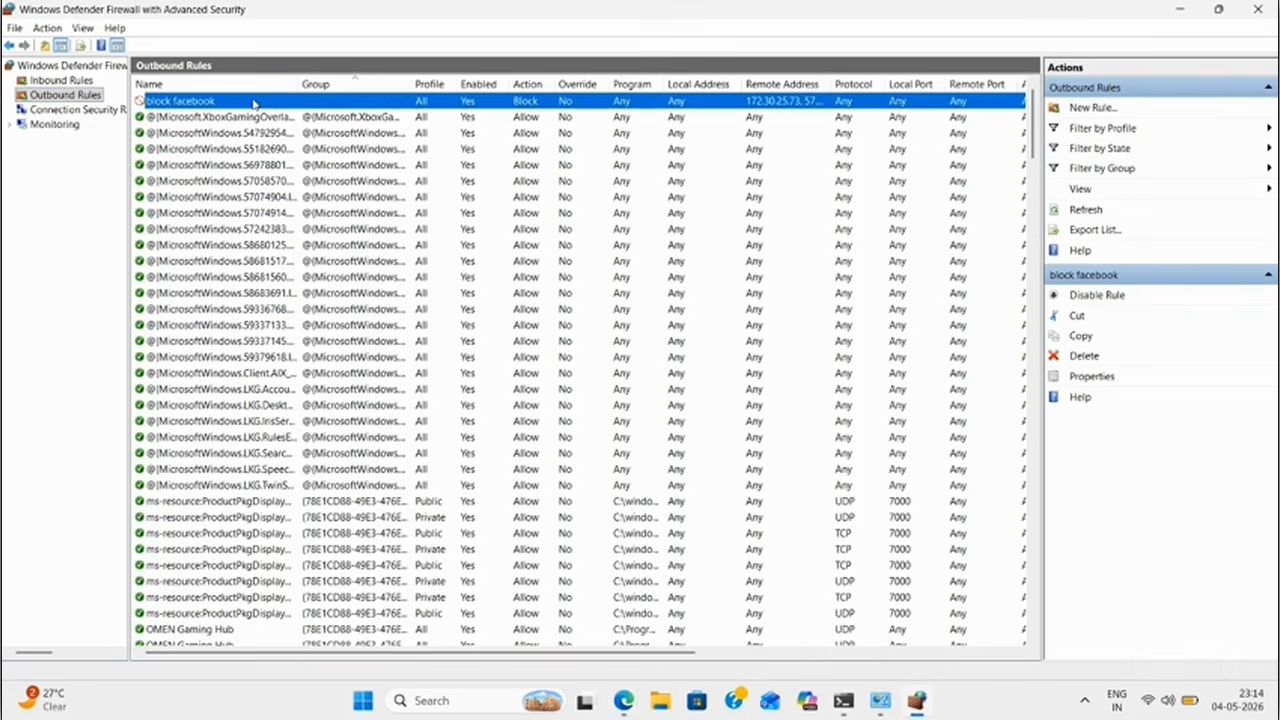
pyautogui.rightClick(254, 103)
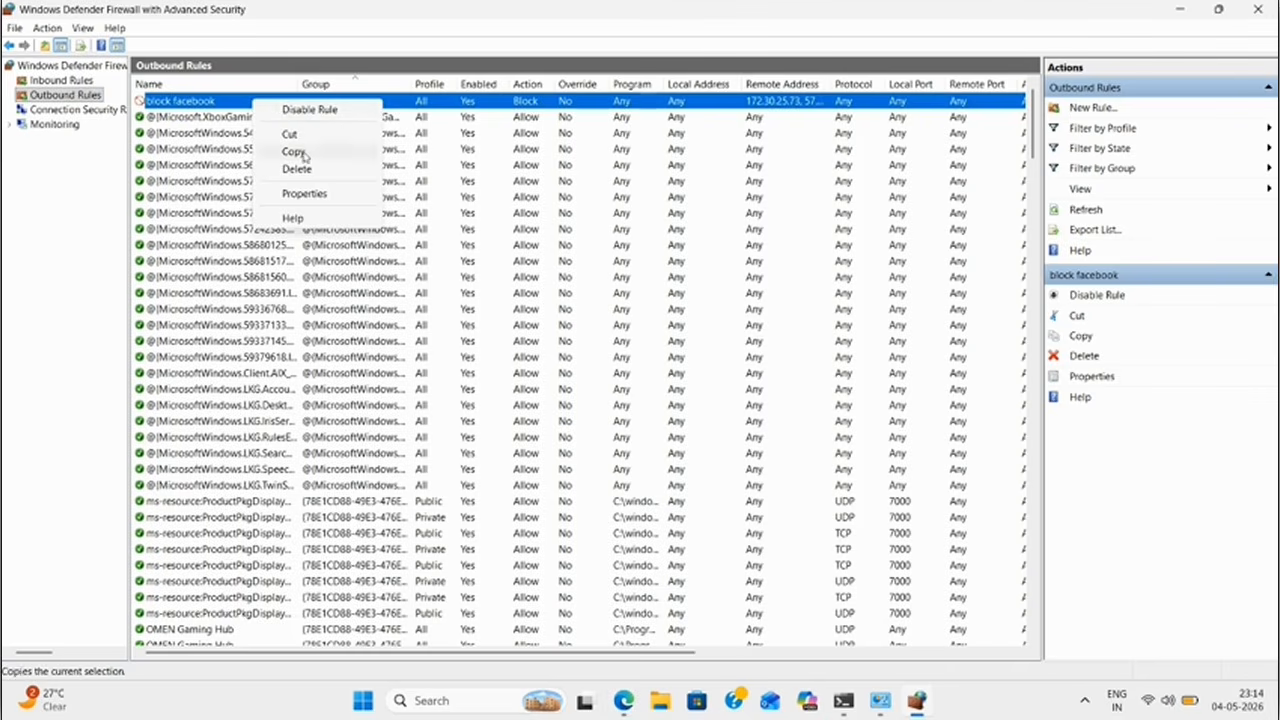
pyautogui.click(299, 170)
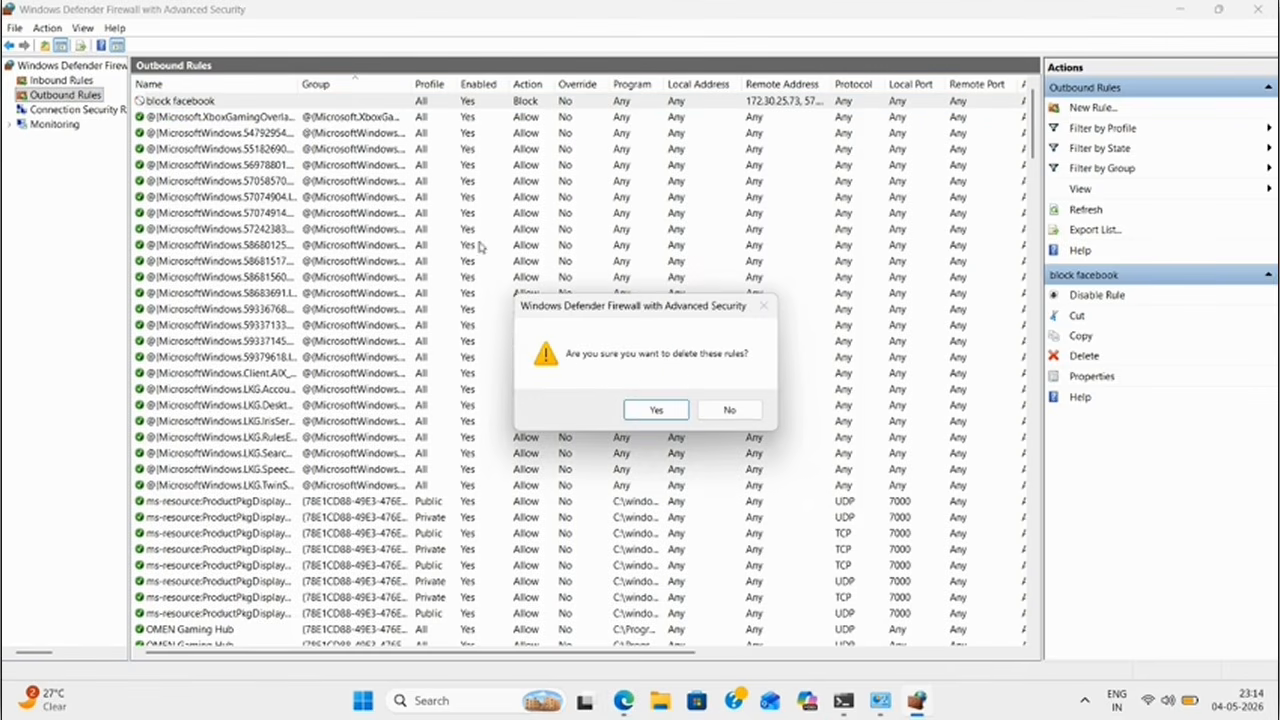
pyautogui.click(634, 410)
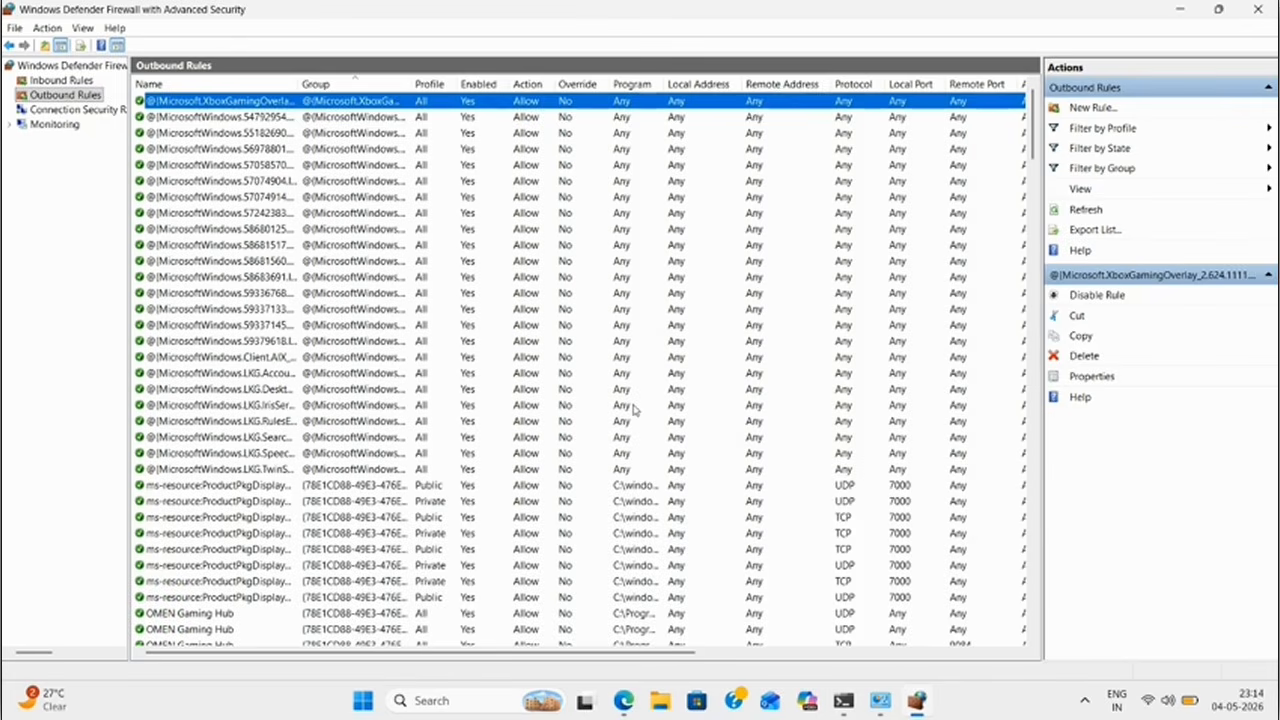
pyautogui.click(845, 700)
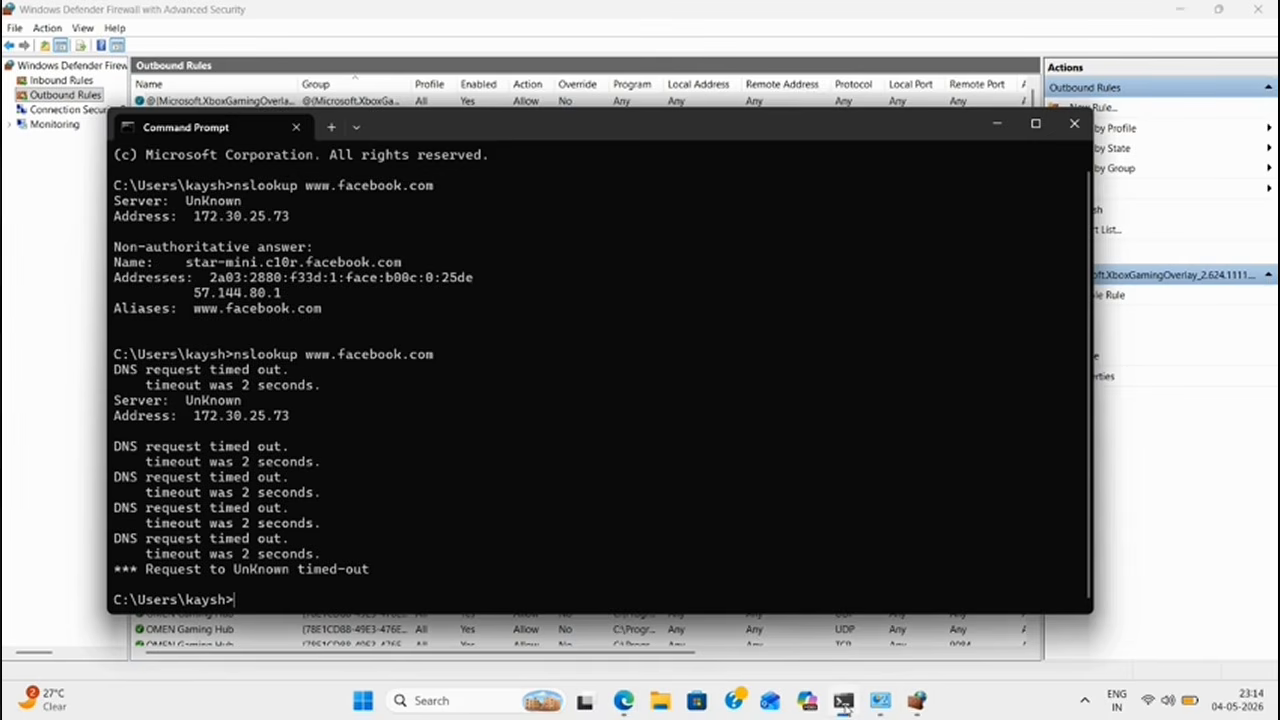
pyautogui.press('Up')
pyautogui.press('Return')
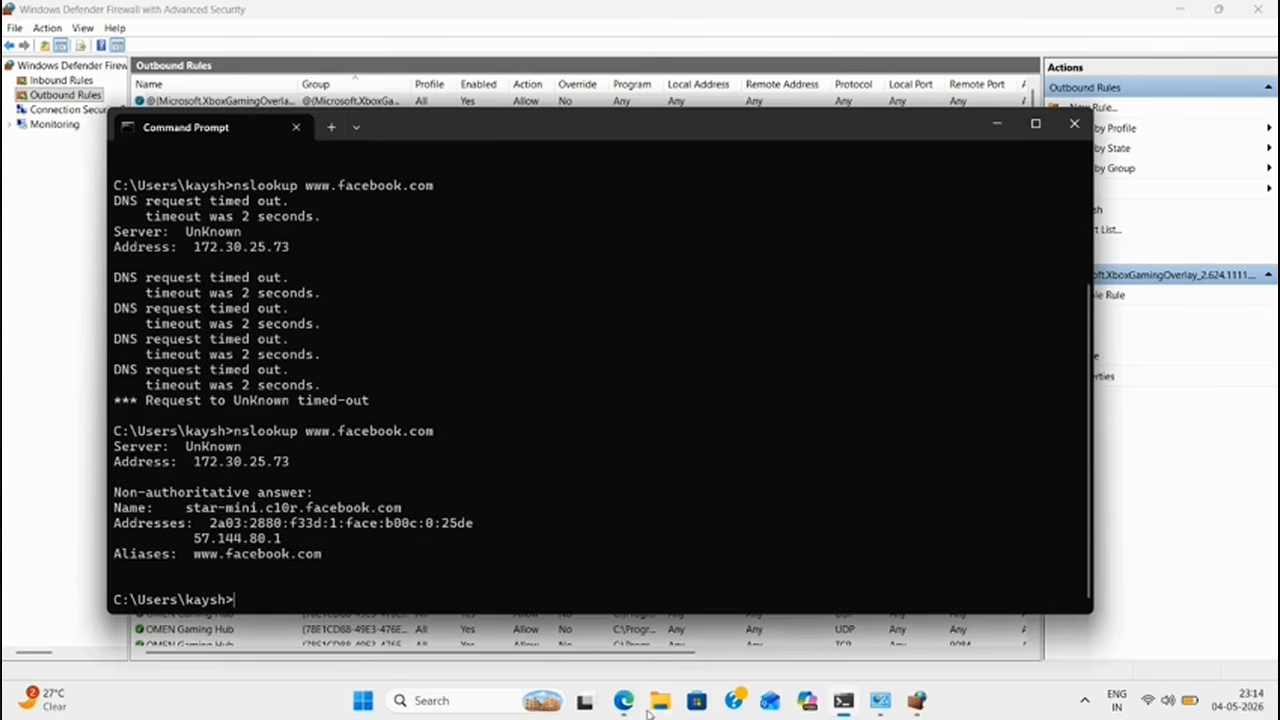
pyautogui.moveTo(622, 699)
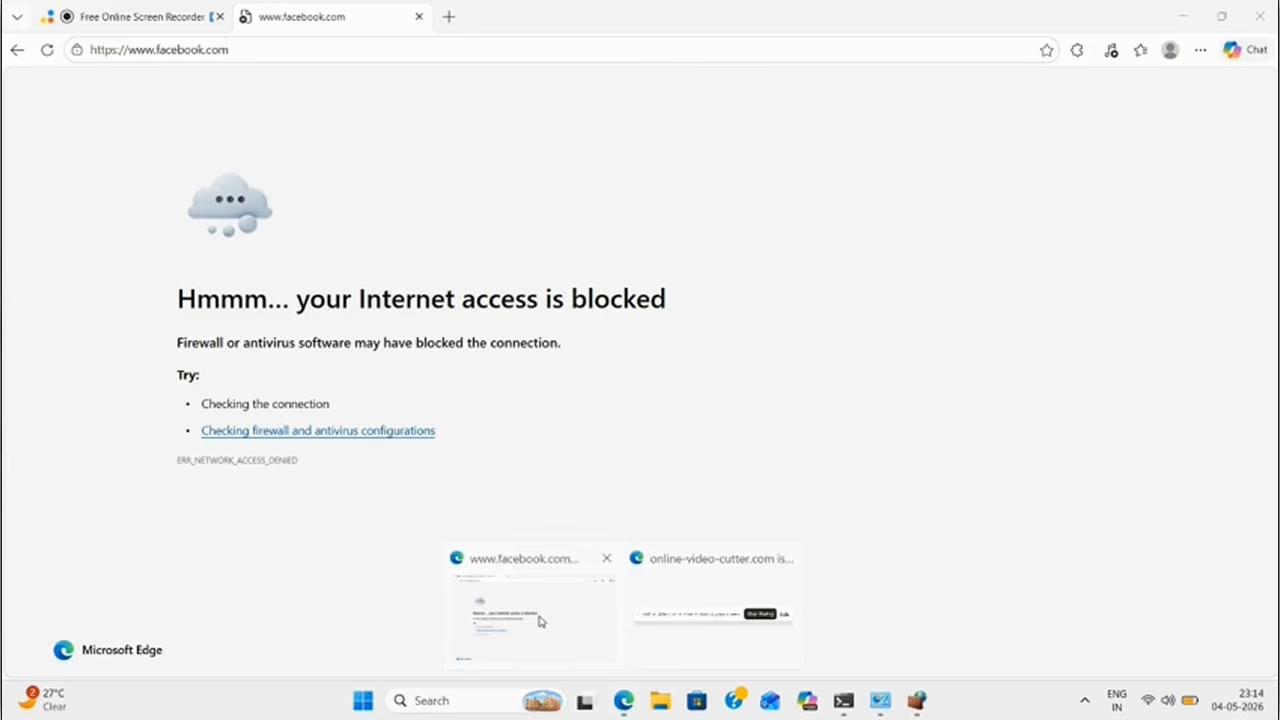
pyautogui.click(540, 620)
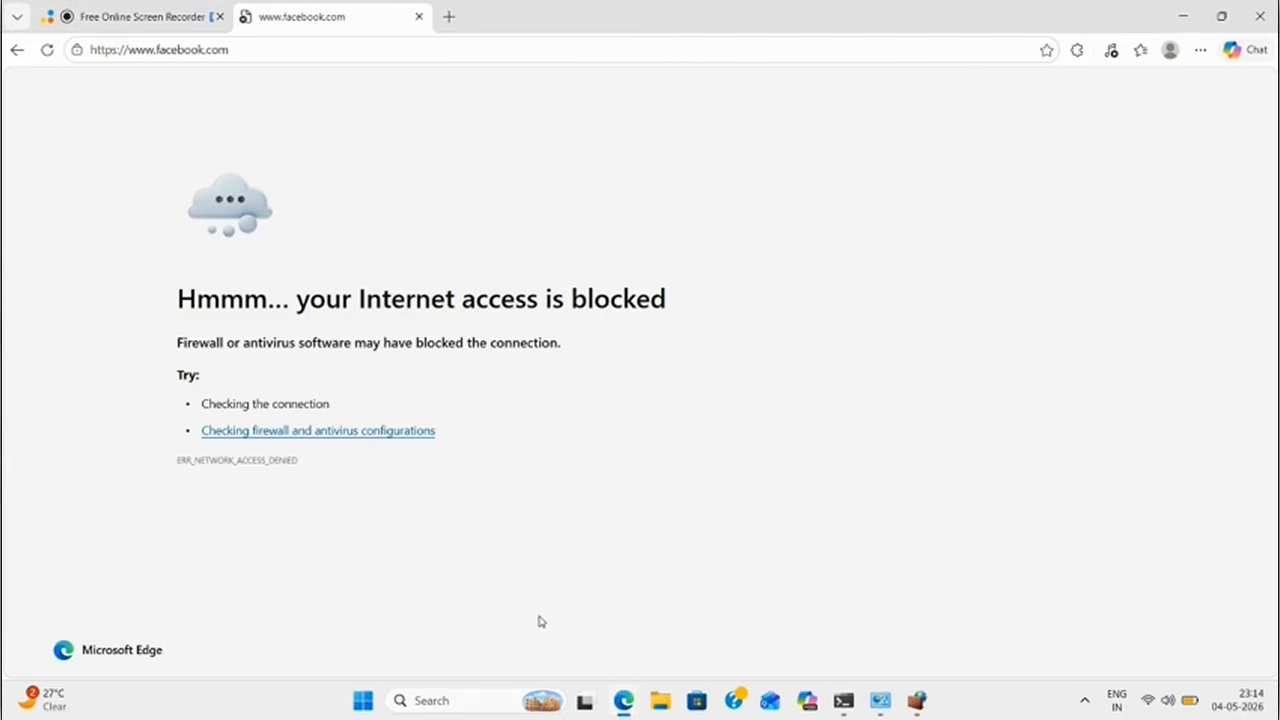
pyautogui.click(46, 50)
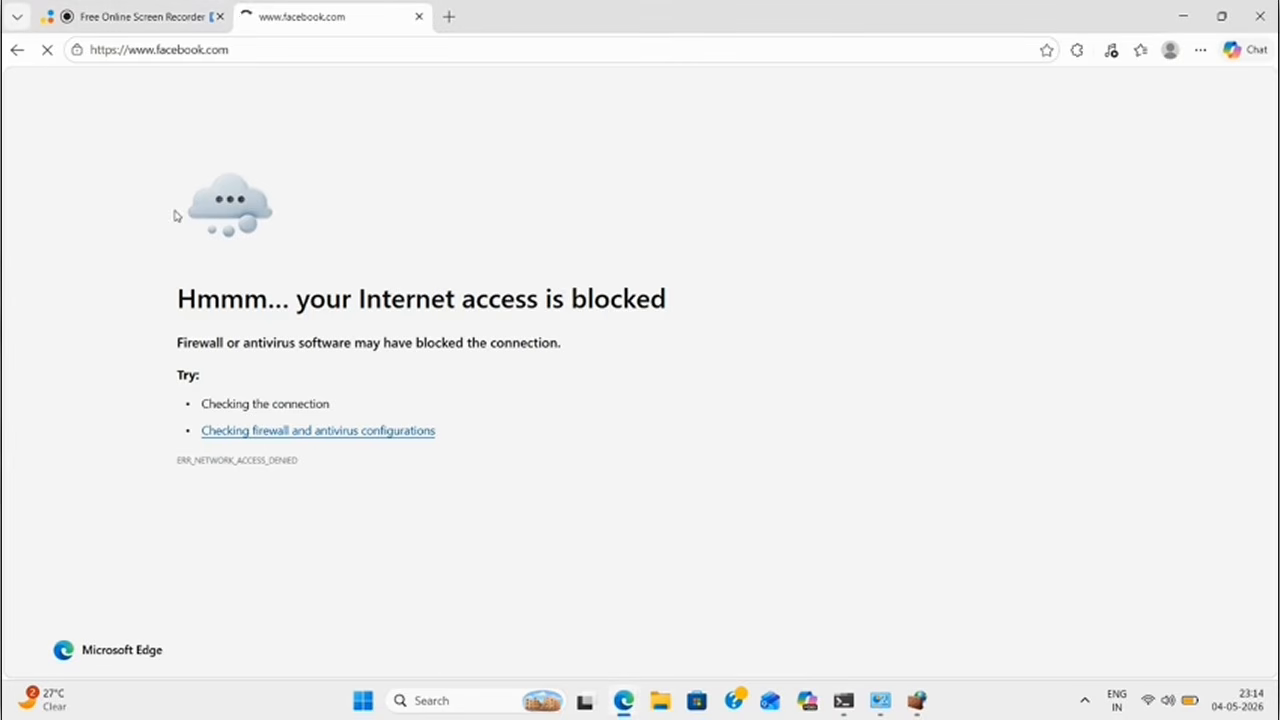